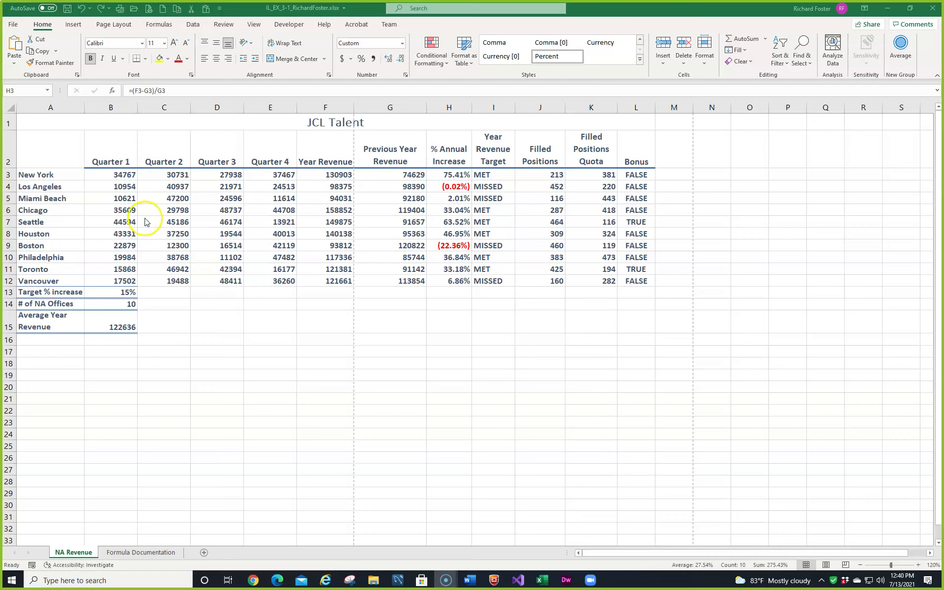
Step: Insert the TODAY function in cell A2 so it shows 7/13/2021
{"action": "left_click", "coordinate": [53, 144]}
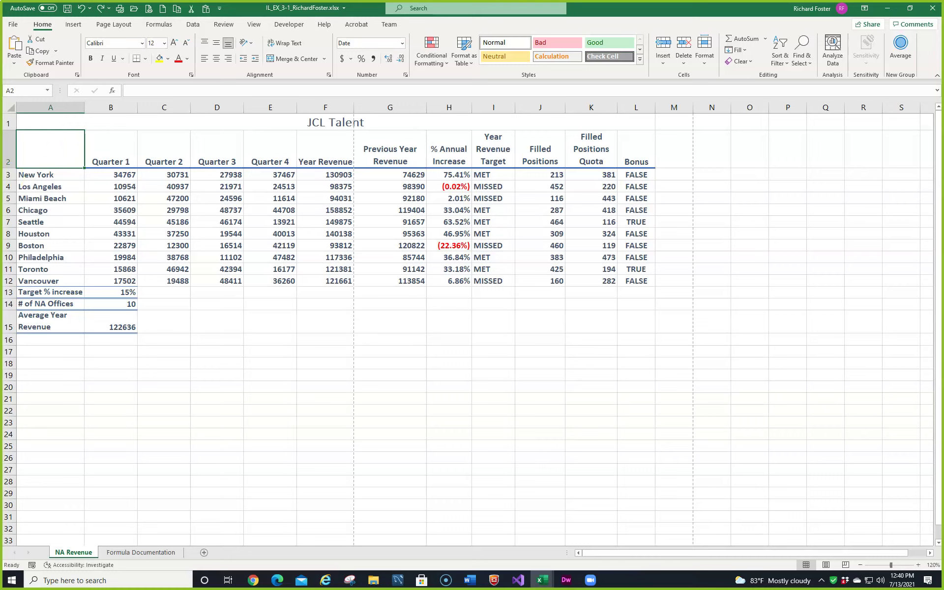
{"action": "left_click", "coordinate": [158, 26]}
{"action": "left_click", "coordinate": [168, 51]}
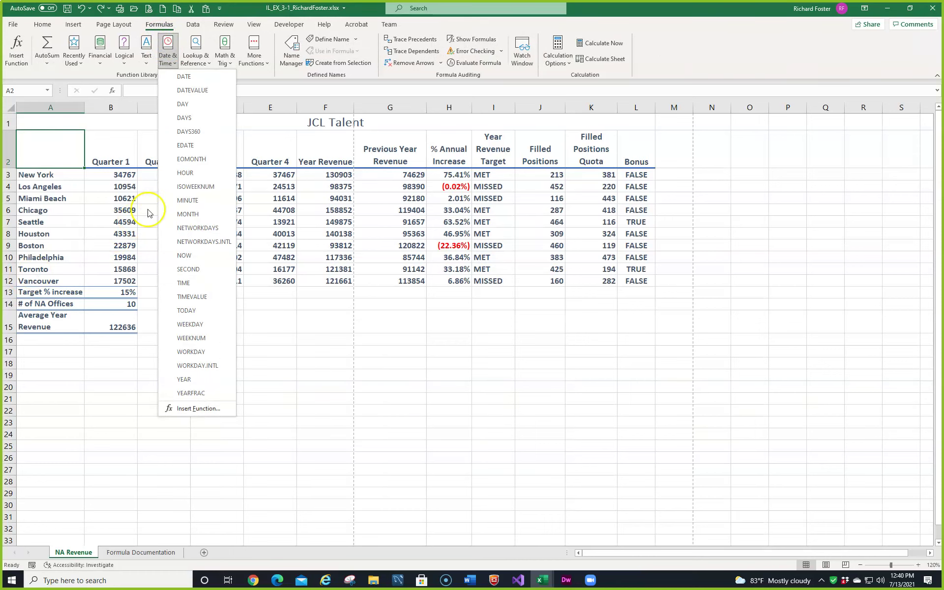
{"action": "left_click", "coordinate": [195, 308]}
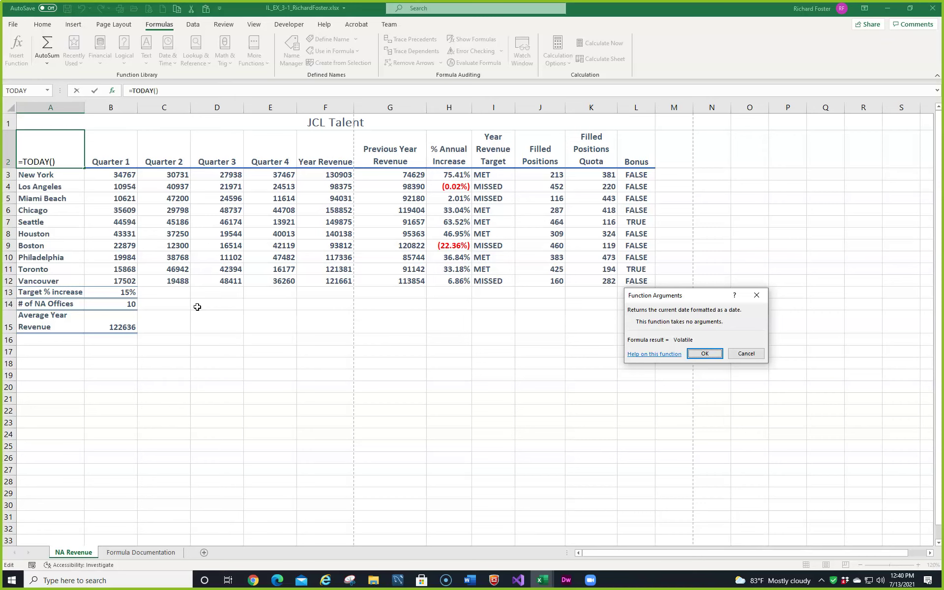
{"action": "left_click", "coordinate": [699, 352]}
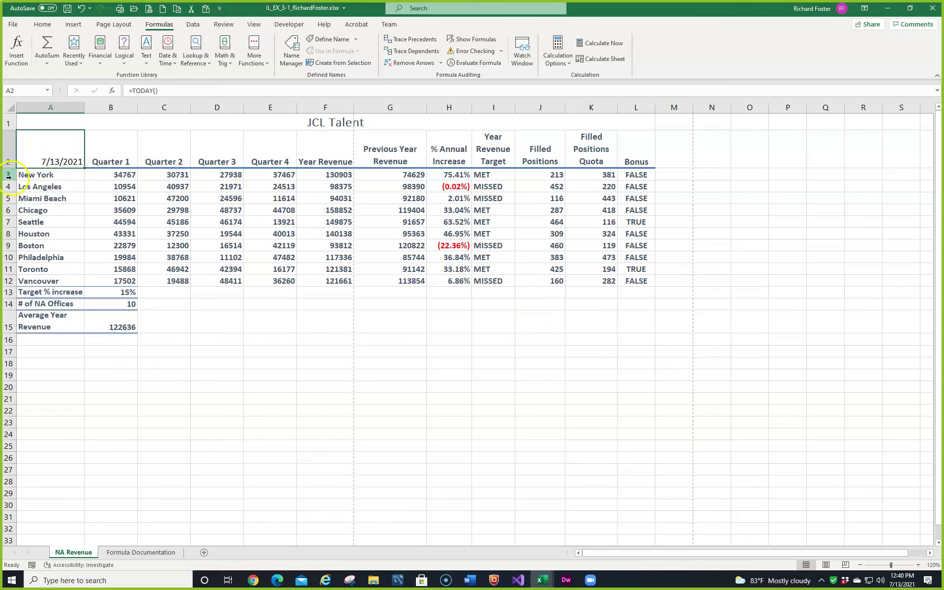
Step: Briefly show A2's date as the number 44390.00, undo that, then clear A2
{"action": "left_click", "coordinate": [44, 25]}
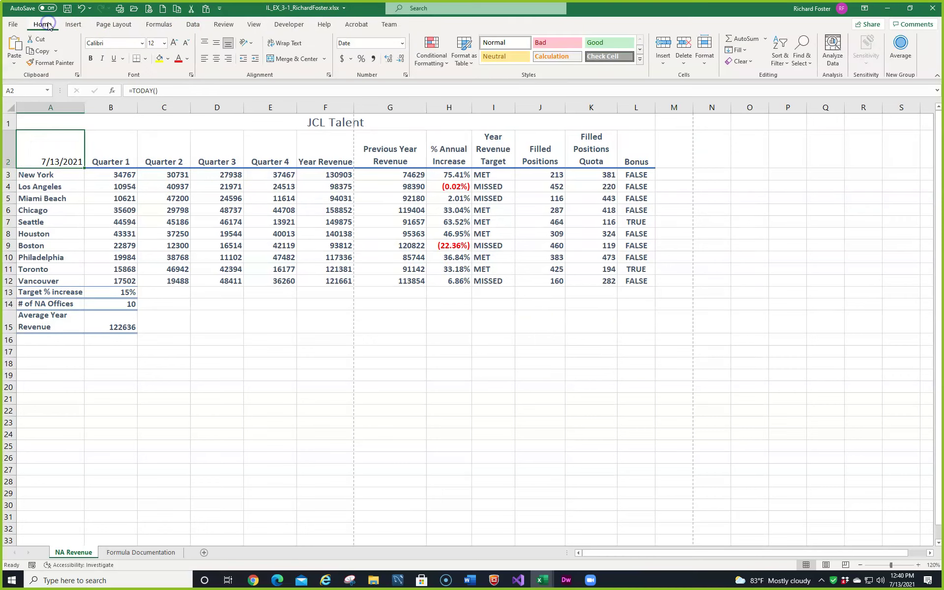
{"action": "left_click", "coordinate": [403, 43]}
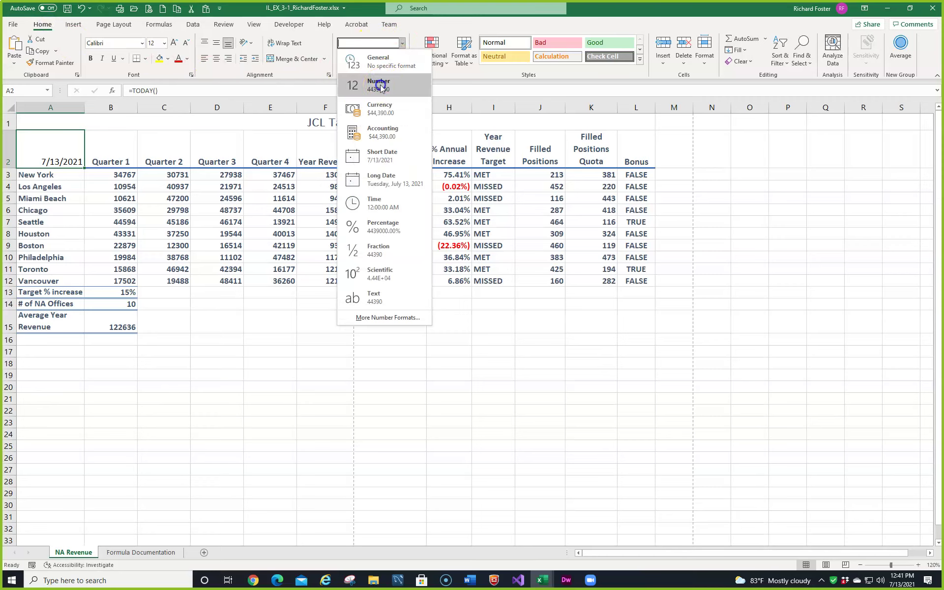
{"action": "left_click", "coordinate": [380, 85]}
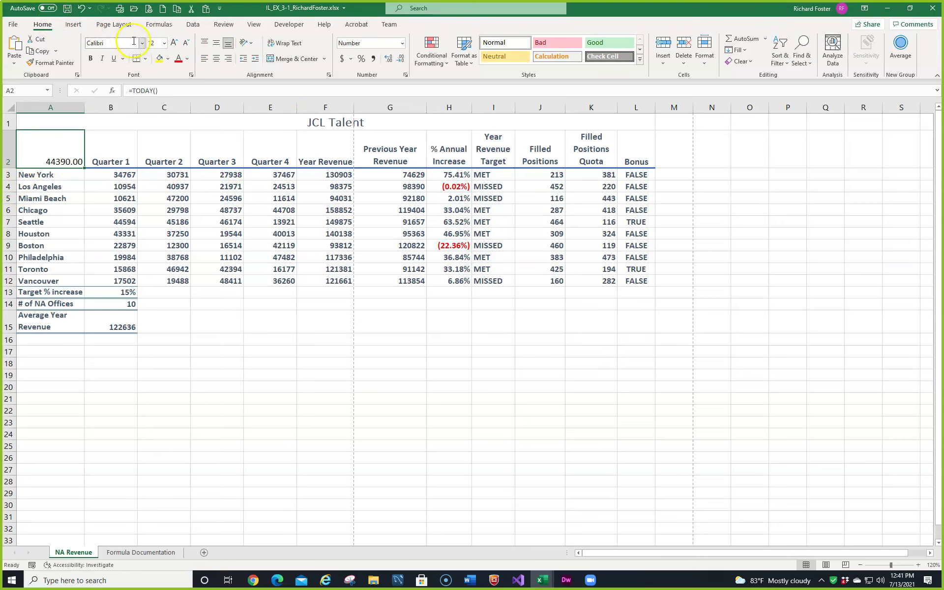
{"action": "left_click", "coordinate": [82, 9]}
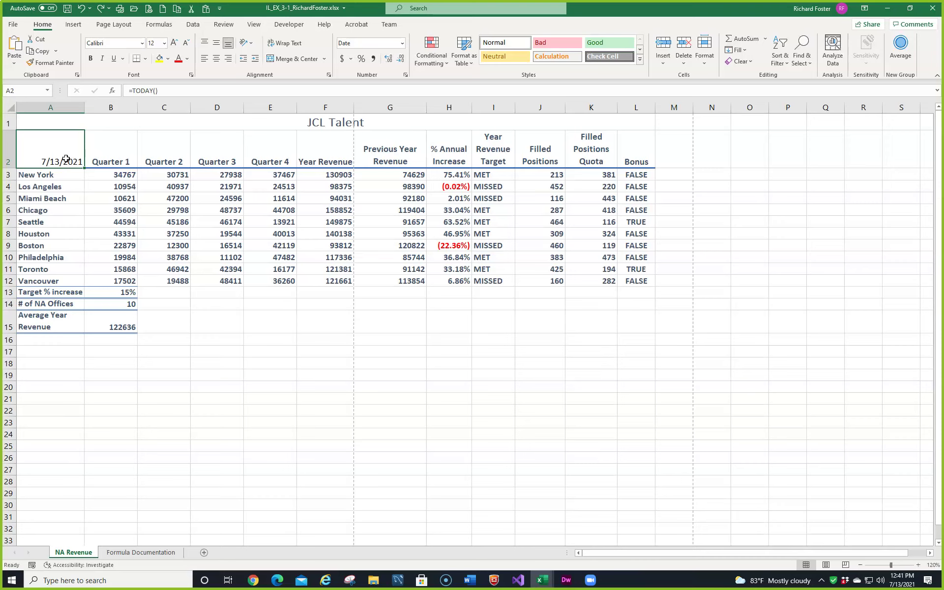
{"action": "key", "text": "Delete"}
Step: Insert the DATE function in A2 with Year 2021, Month 2, Day 24, giving 2/24/2021
{"action": "left_click", "coordinate": [151, 26]}
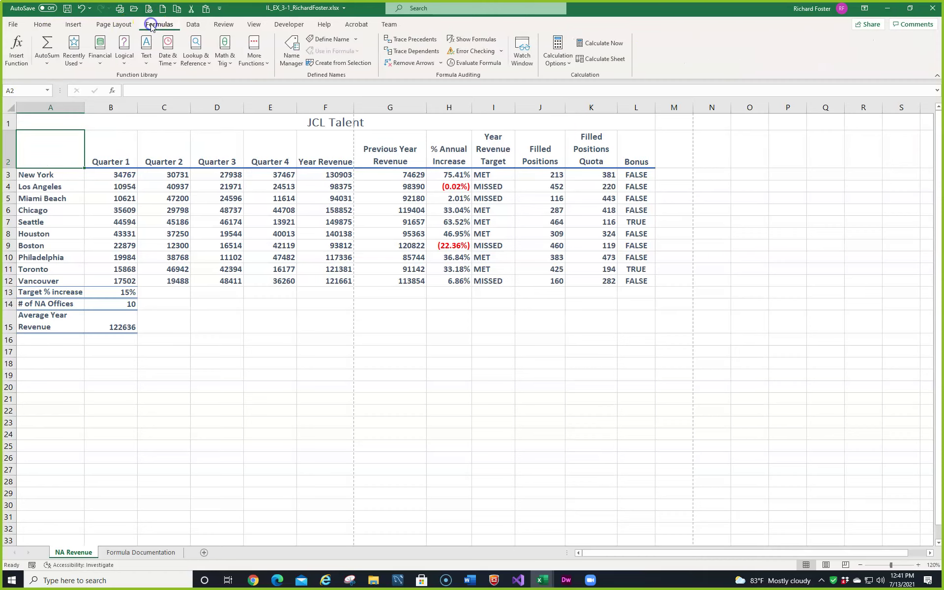
{"action": "left_click", "coordinate": [168, 45]}
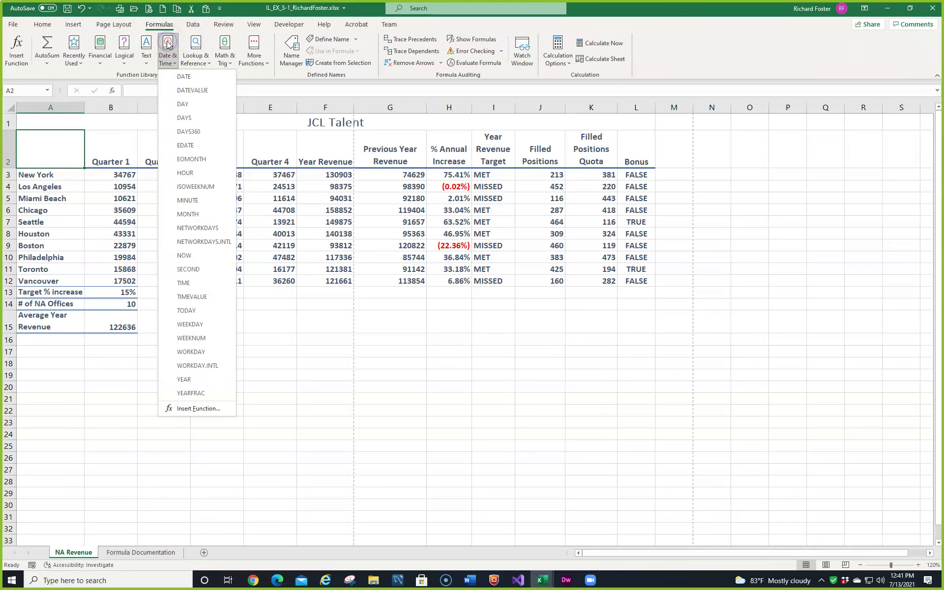
{"action": "left_click", "coordinate": [185, 77]}
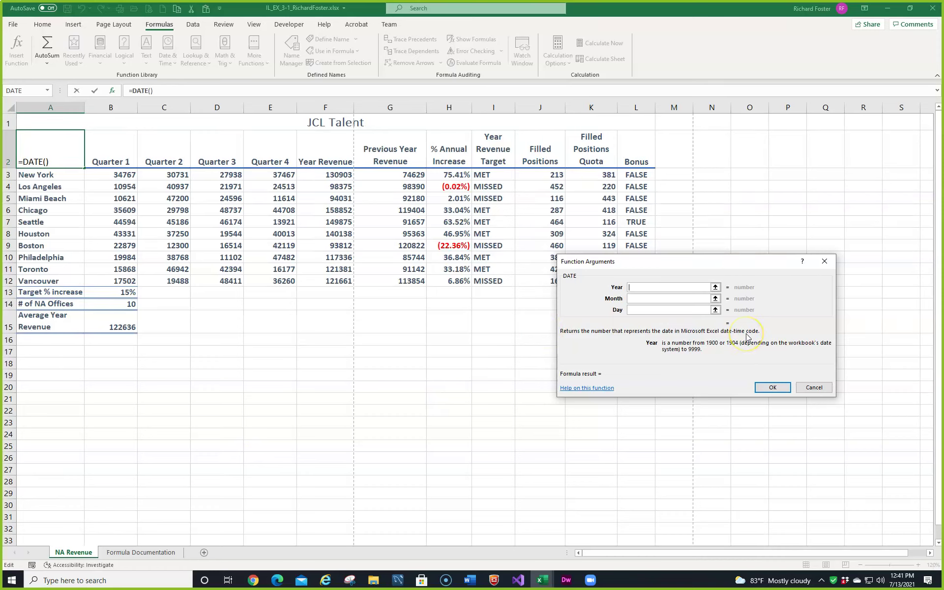
{"action": "type", "text": "2021"}
{"action": "key", "text": "Tab"}
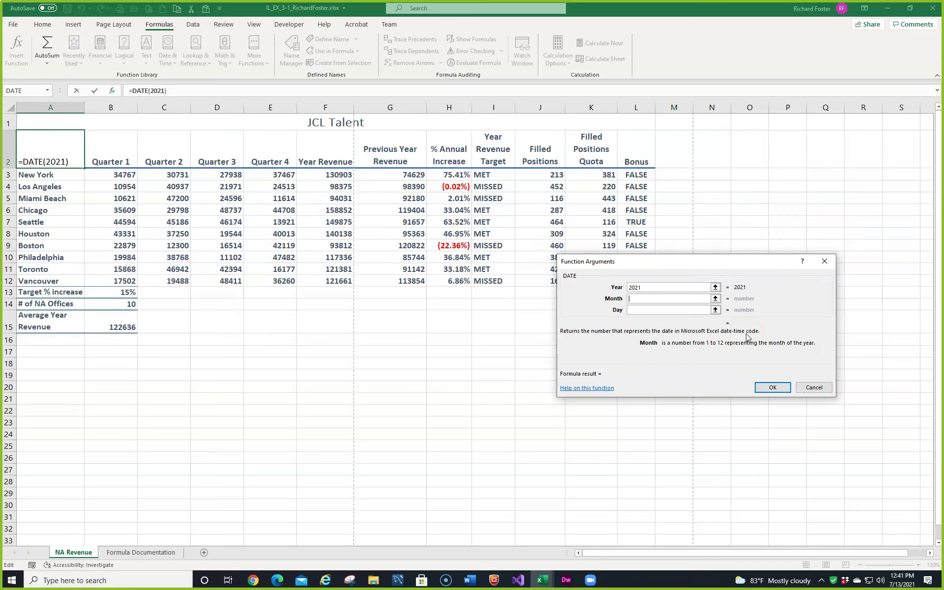
{"action": "type", "text": "2"}
{"action": "key", "text": "Tab"}
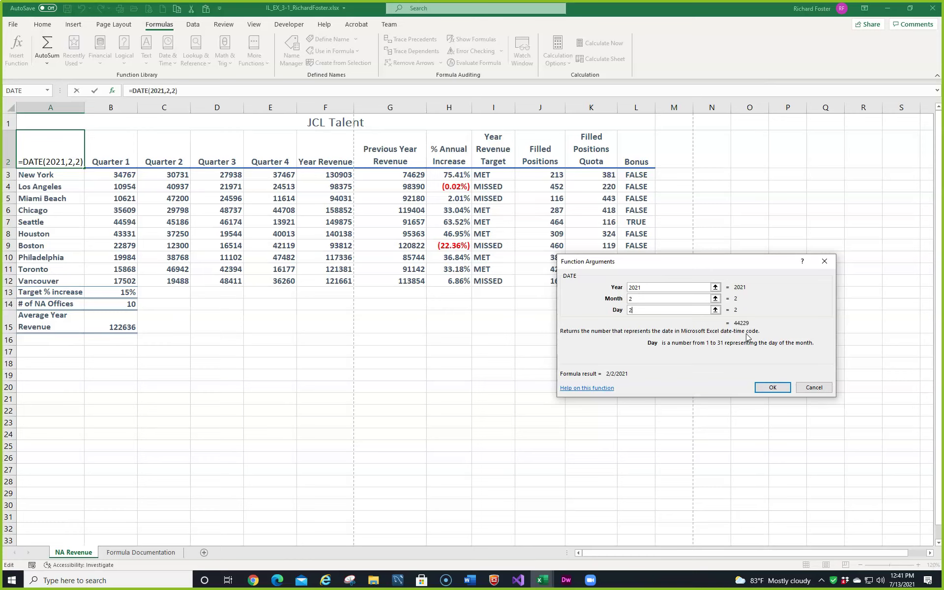
{"action": "type", "text": "24"}
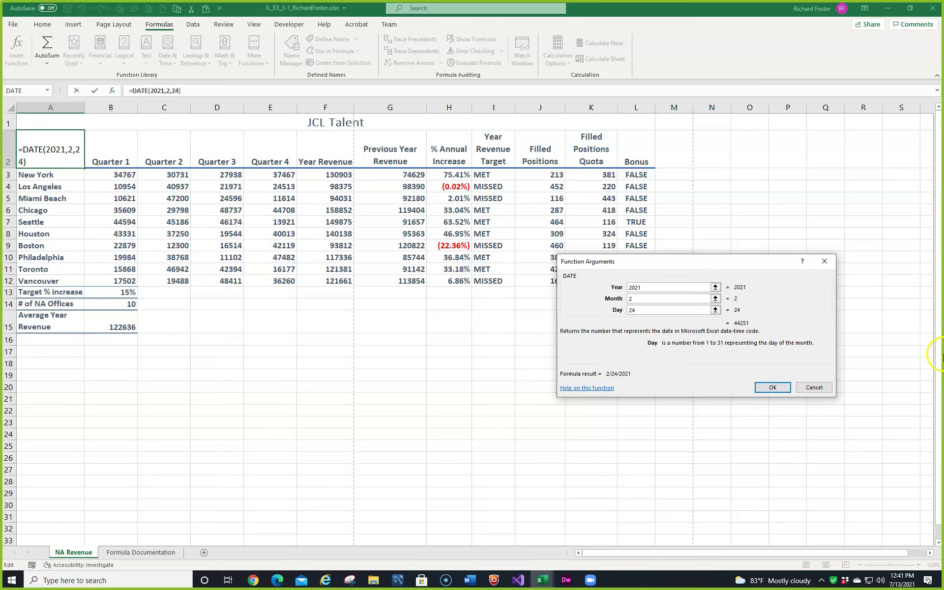
{"action": "left_click", "coordinate": [760, 386]}
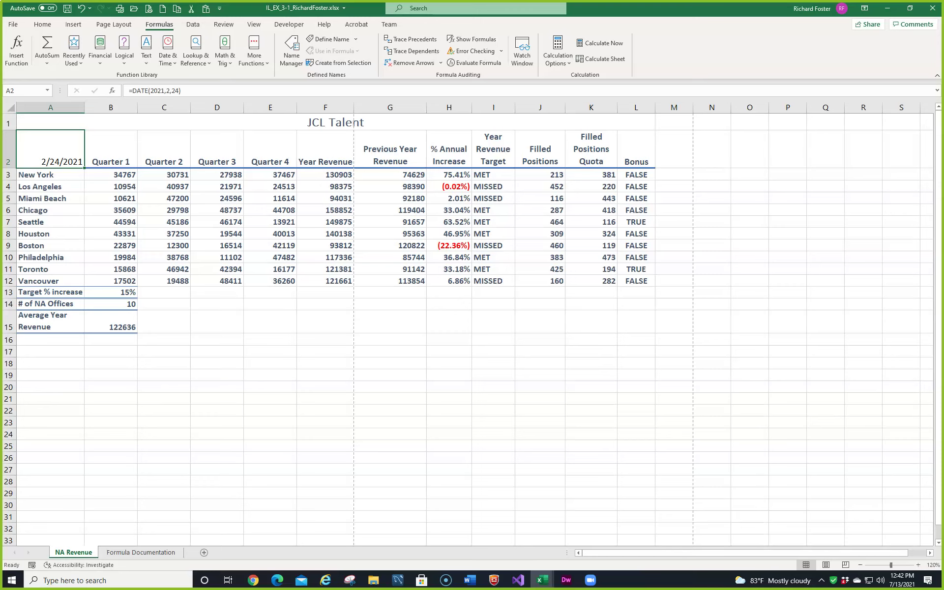
Step: Apply the 20% - Accent1 cell style to A2's 2/24/2021 date for a light blue fill
{"action": "left_click", "coordinate": [41, 24]}
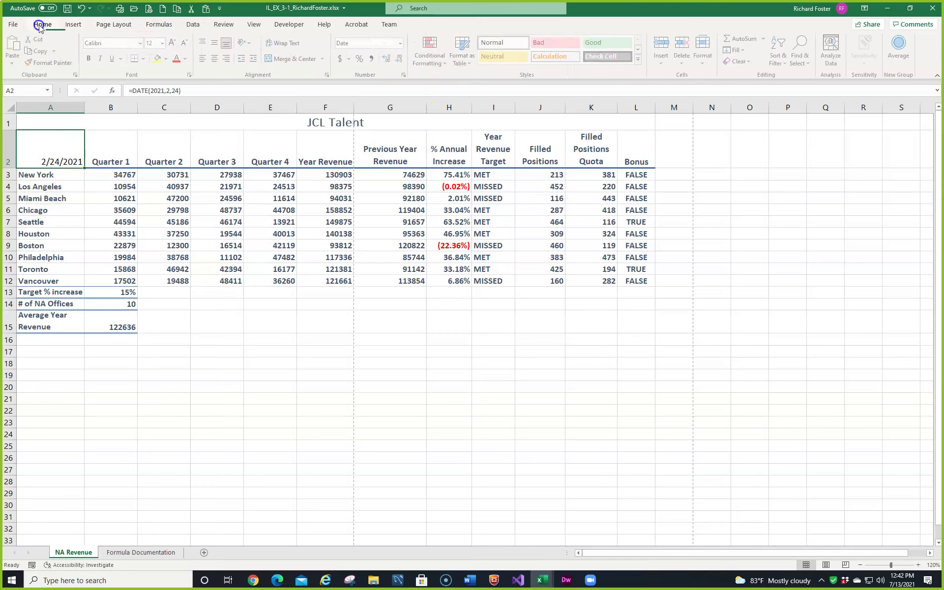
{"action": "left_click", "coordinate": [641, 59]}
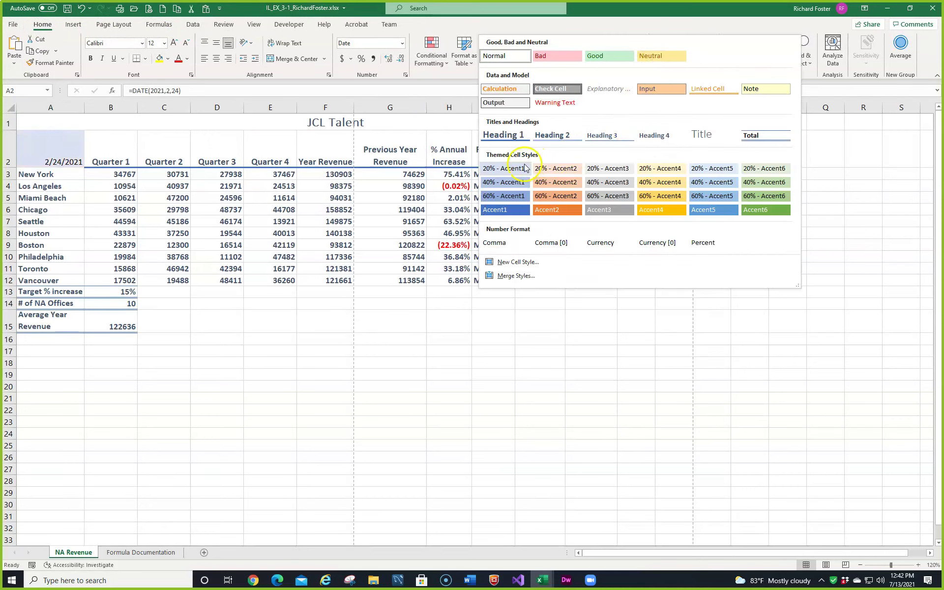
{"action": "left_click", "coordinate": [507, 169]}
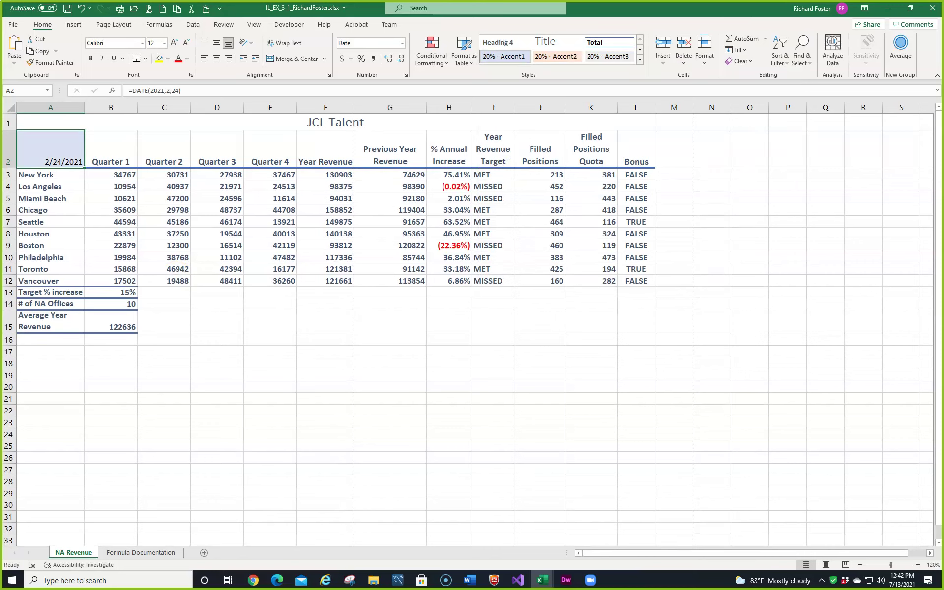
{"action": "left_click", "coordinate": [277, 580]}
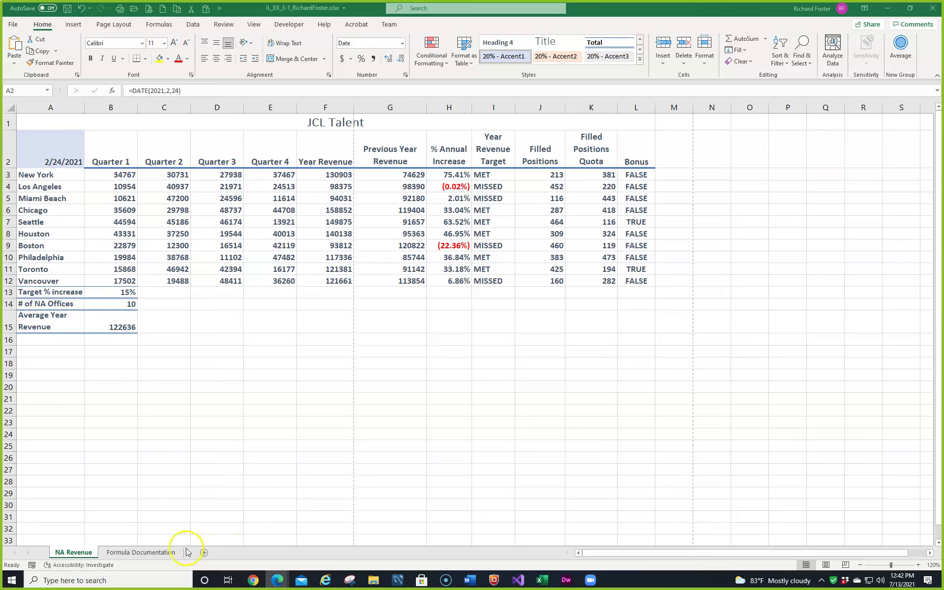
Step: Go to the Formula Documentation sheet and preview the built-in equation gallery, closing it unused
{"action": "left_click", "coordinate": [157, 552]}
{"action": "left_click", "coordinate": [158, 552]}
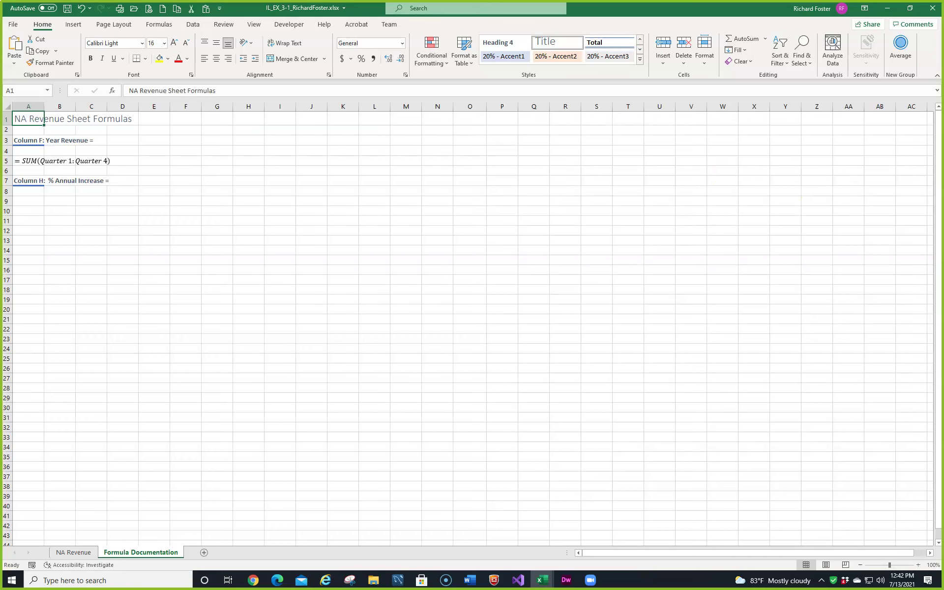
{"action": "left_click", "coordinate": [75, 25]}
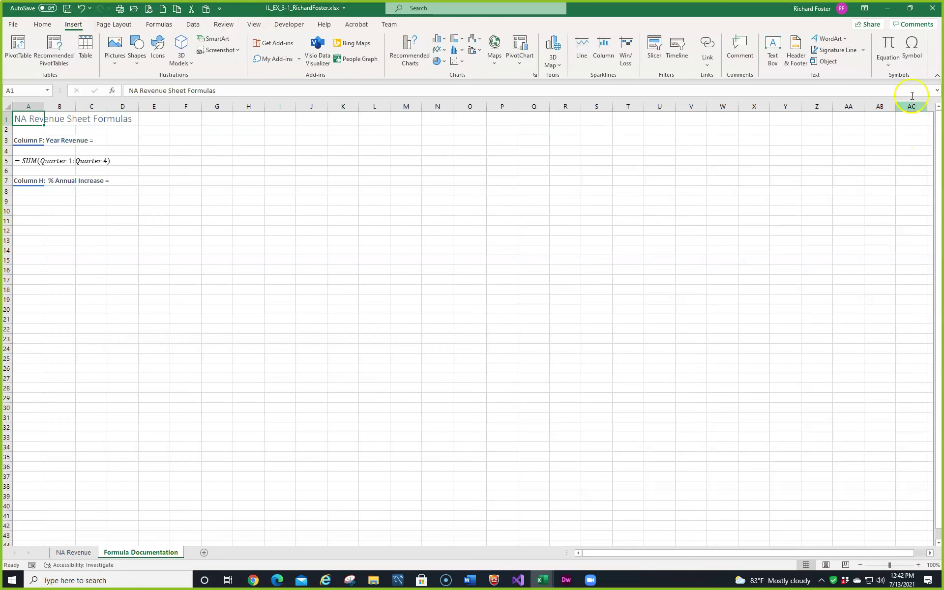
{"action": "left_click", "coordinate": [888, 63]}
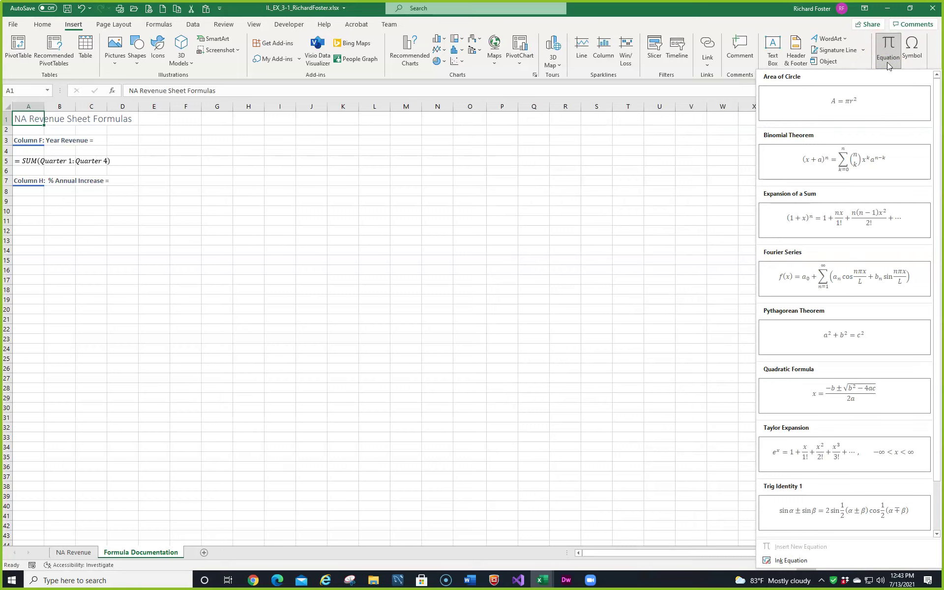
{"action": "left_click", "coordinate": [655, 158]}
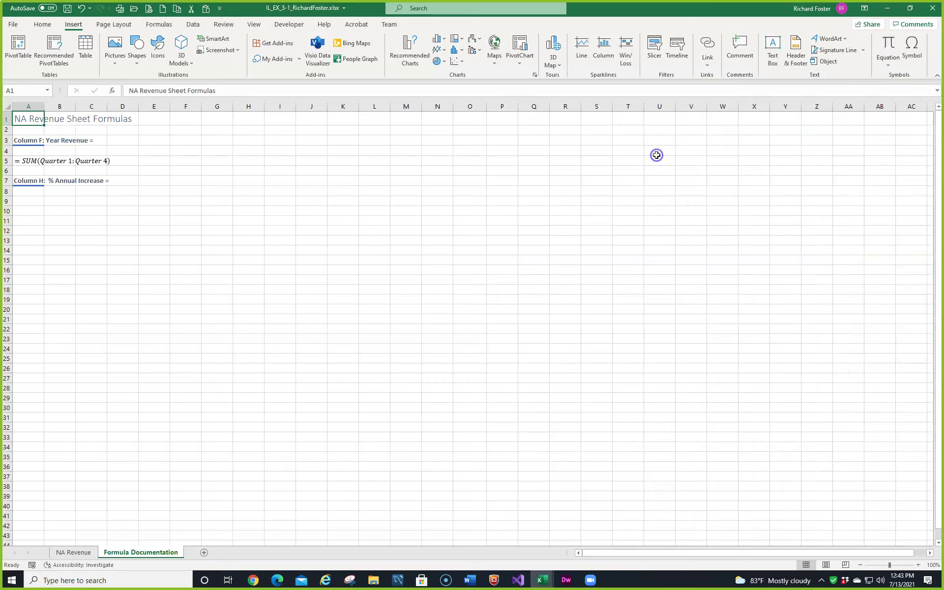
Step: Insert a new blank equation and turn it into an empty stacked fraction
{"action": "left_click", "coordinate": [887, 44]}
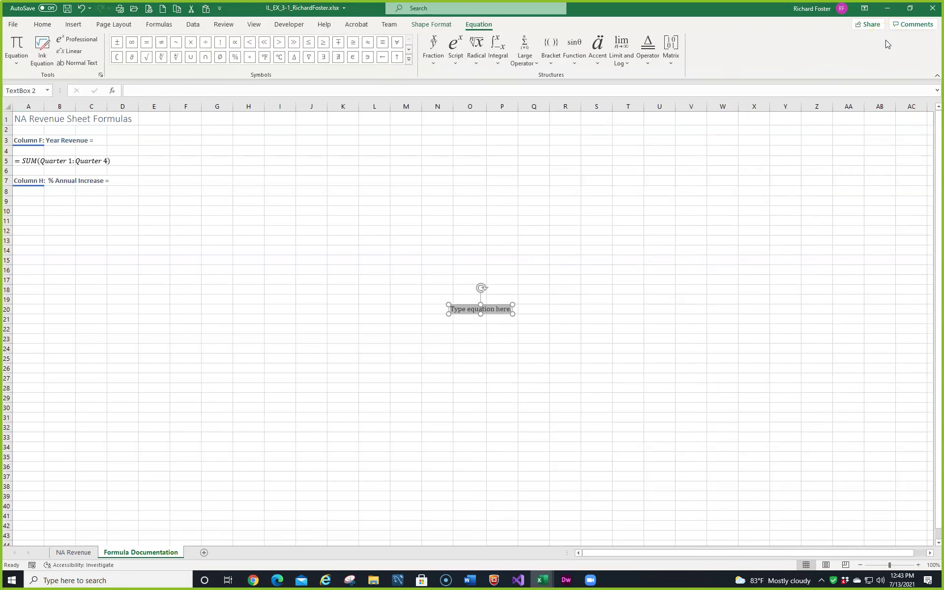
{"action": "left_click", "coordinate": [89, 54]}
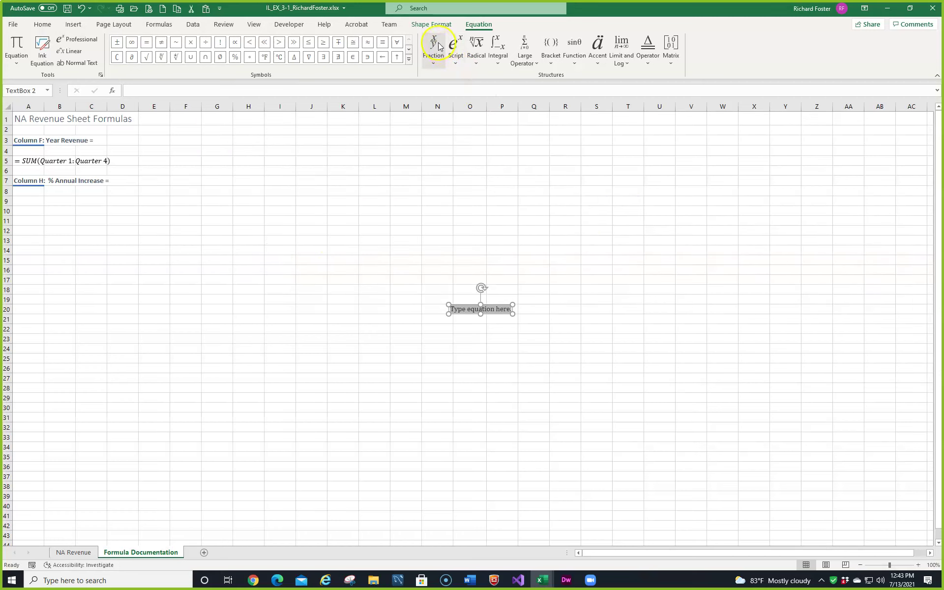
{"action": "left_click", "coordinate": [435, 62]}
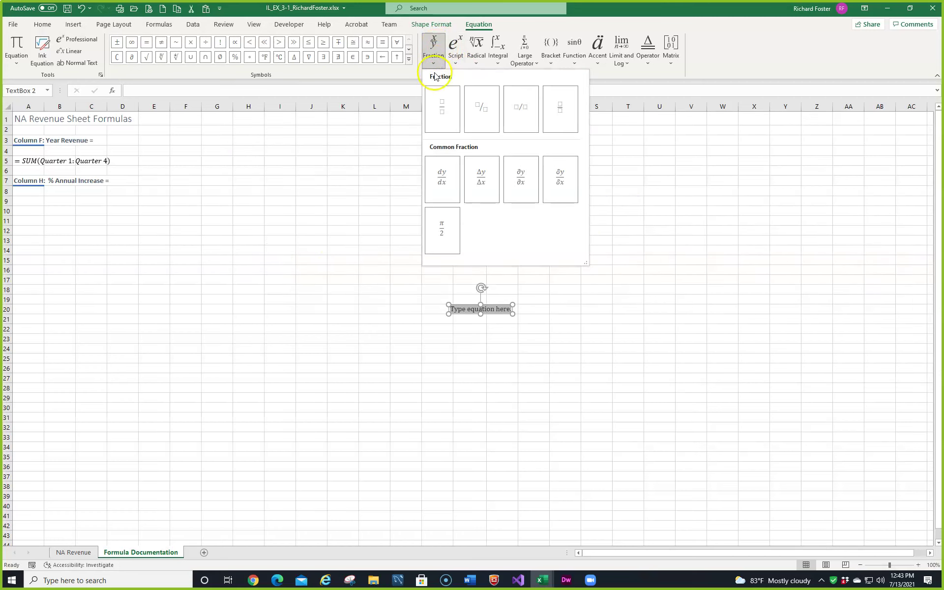
{"action": "left_click", "coordinate": [439, 106]}
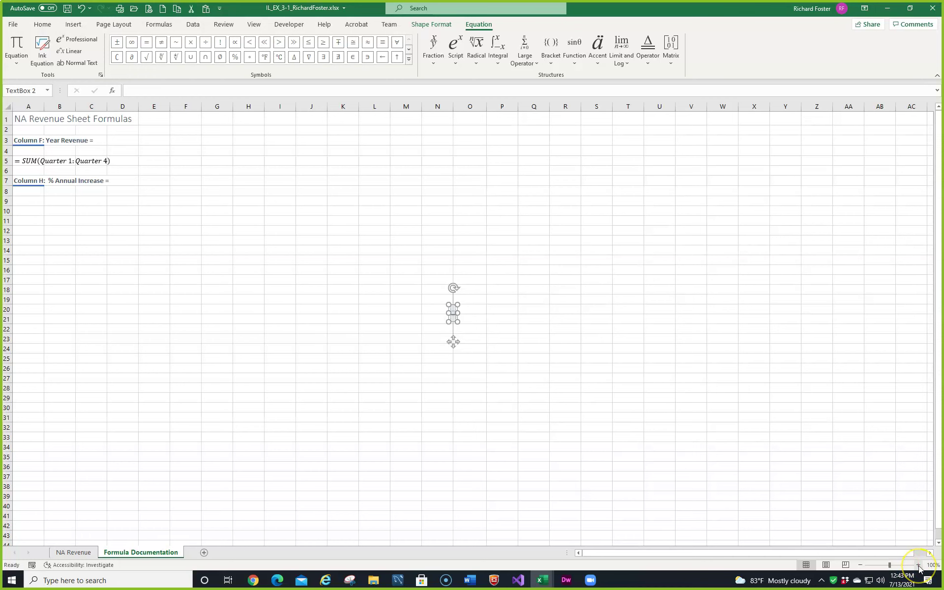
Step: Zoom the sheet to 130% and move the empty equation to about column H, row 10
{"action": "left_click", "coordinate": [918, 565]}
{"action": "left_click", "coordinate": [918, 565]}
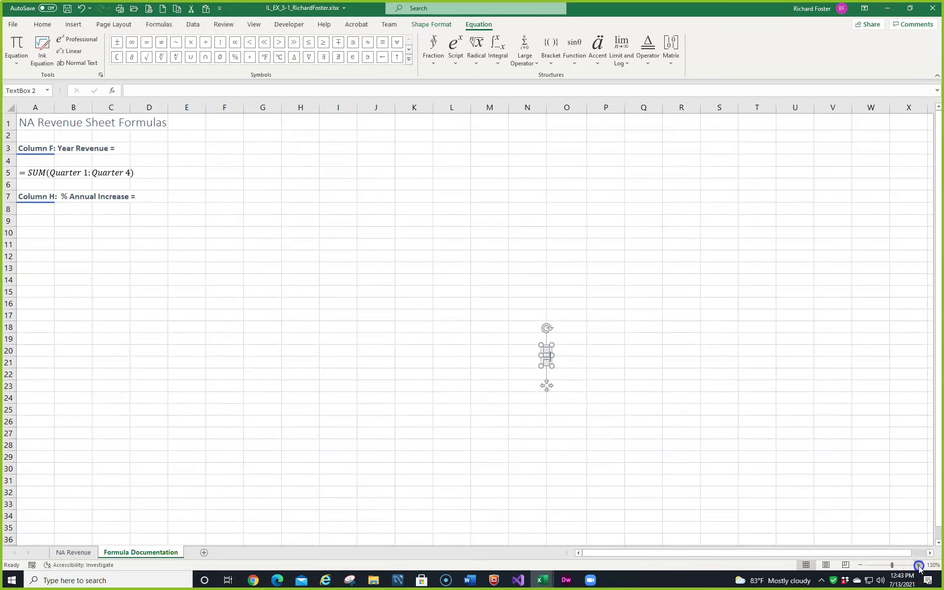
{"action": "left_click", "coordinate": [918, 565]}
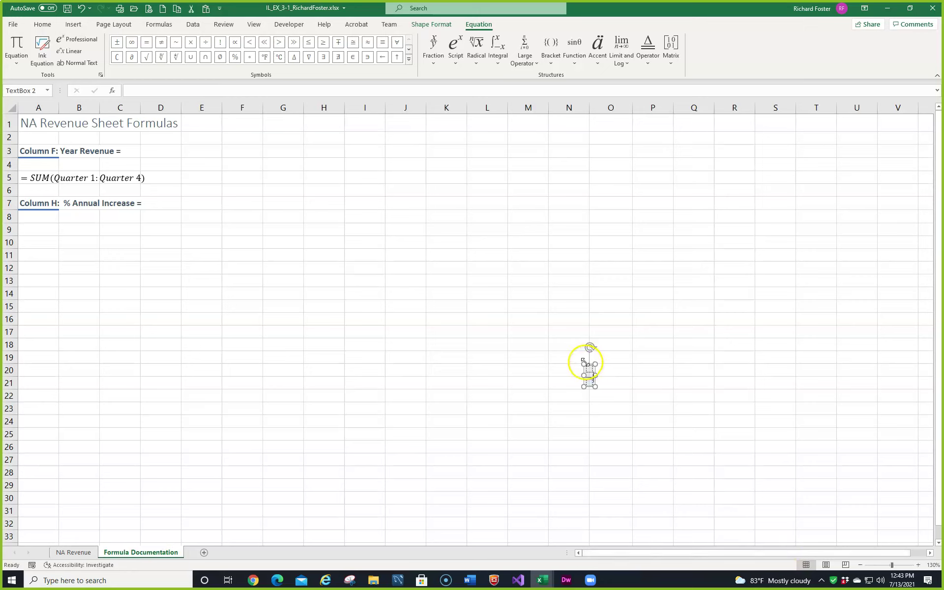
{"action": "left_click_drag", "start_coordinate": [588, 368], "coordinate": [331, 260]}
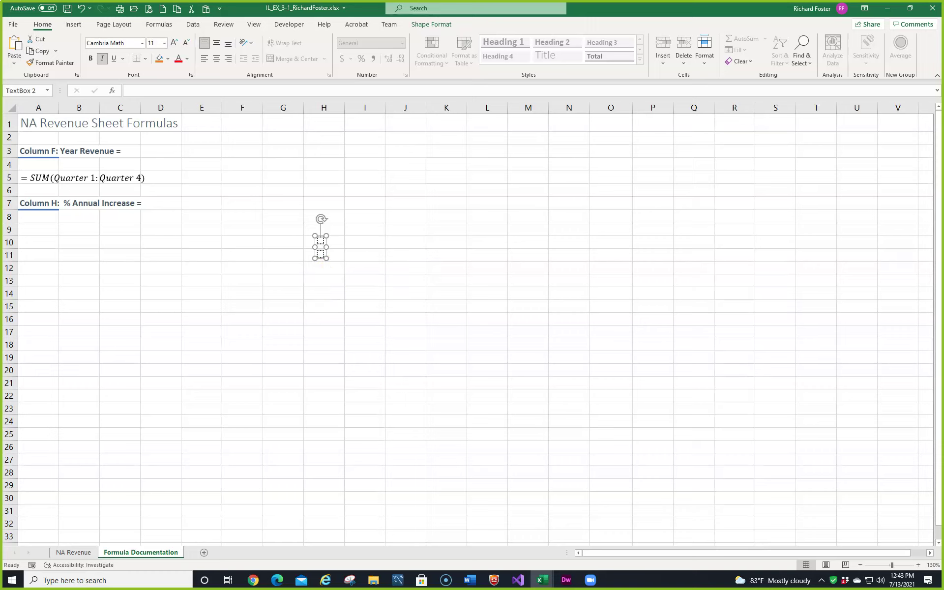
Step: Enter '(Year Revenue - Previous Year Revenue)' as numerator and 'Previous Year Revenue' as denominator
{"action": "left_click", "coordinate": [320, 241]}
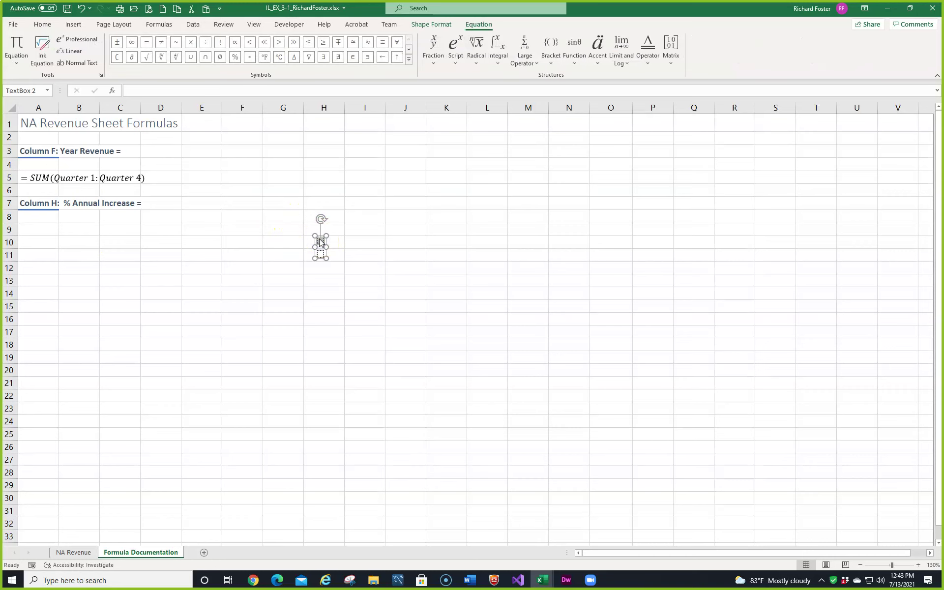
{"action": "left_click", "coordinate": [320, 241]}
{"action": "type", "text": "(Year"}
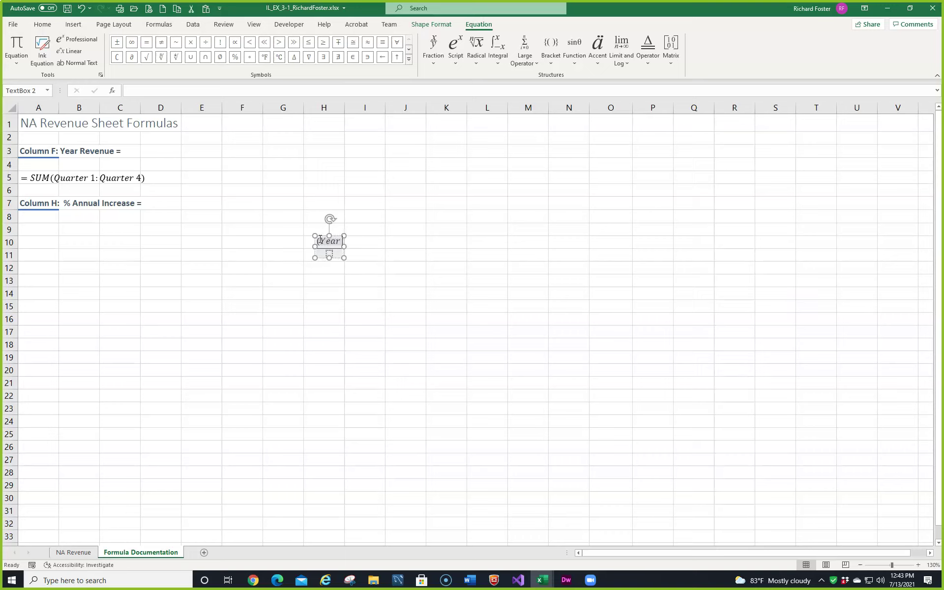
{"action": "type", "text": " Revenu"}
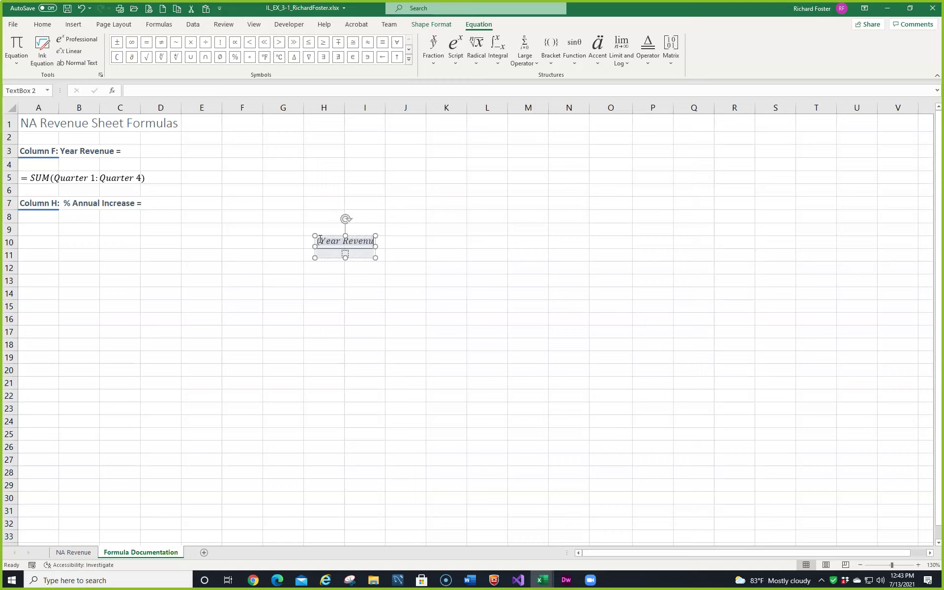
{"action": "type", "text": "e -"}
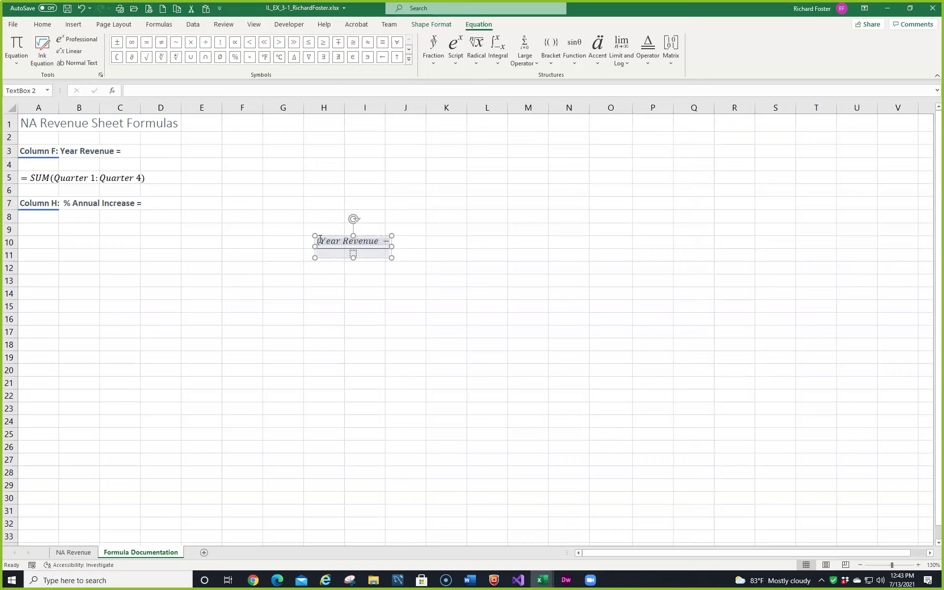
{"action": "type", "text": " Pre"}
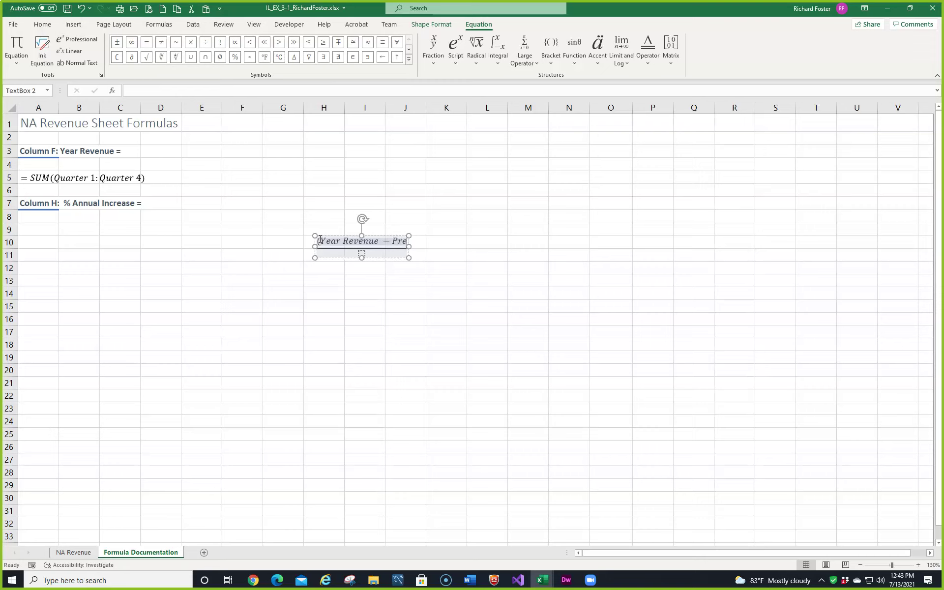
{"action": "type", "text": "vious Yea"}
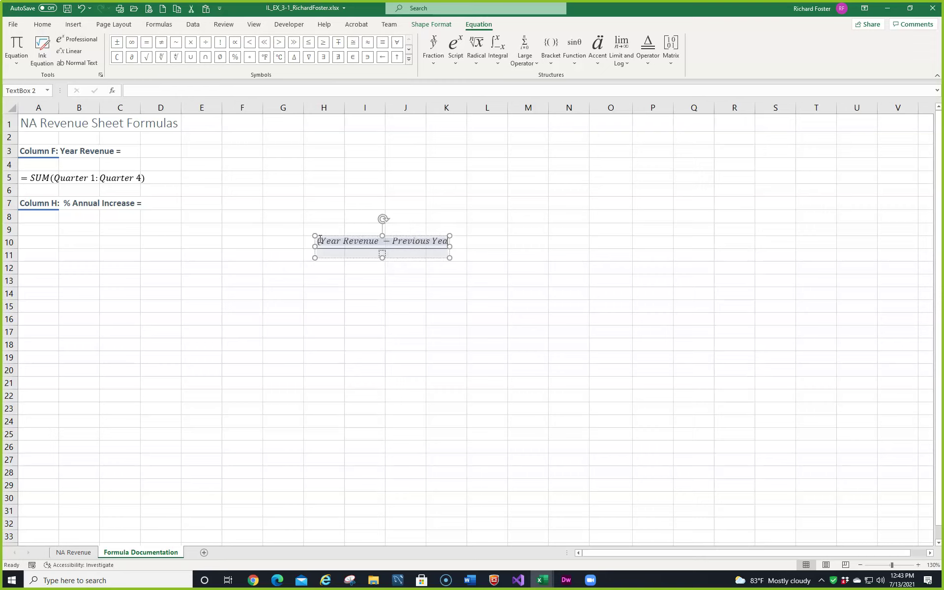
{"action": "type", "text": "r Rev"}
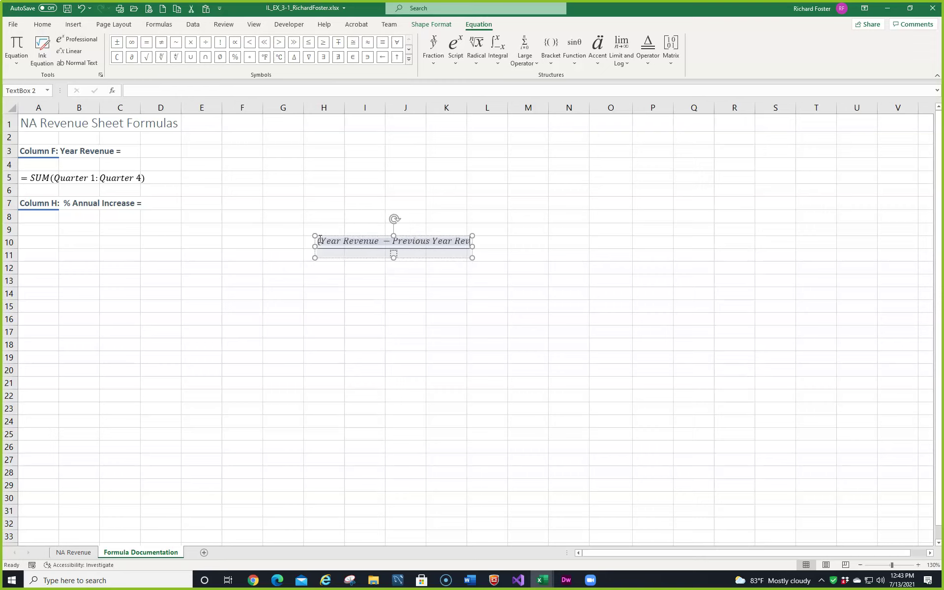
{"action": "type", "text": "enue"}
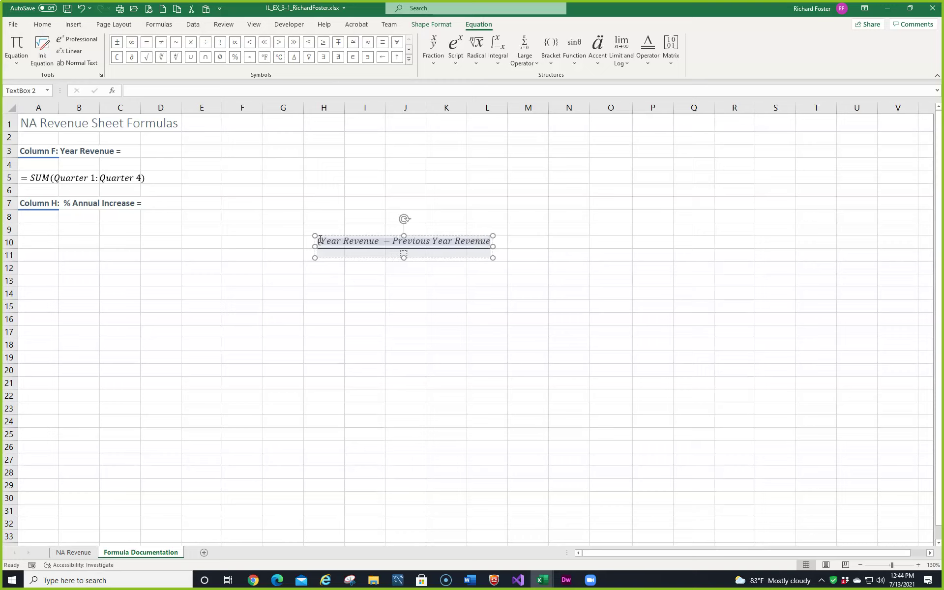
{"action": "type", "text": ")"}
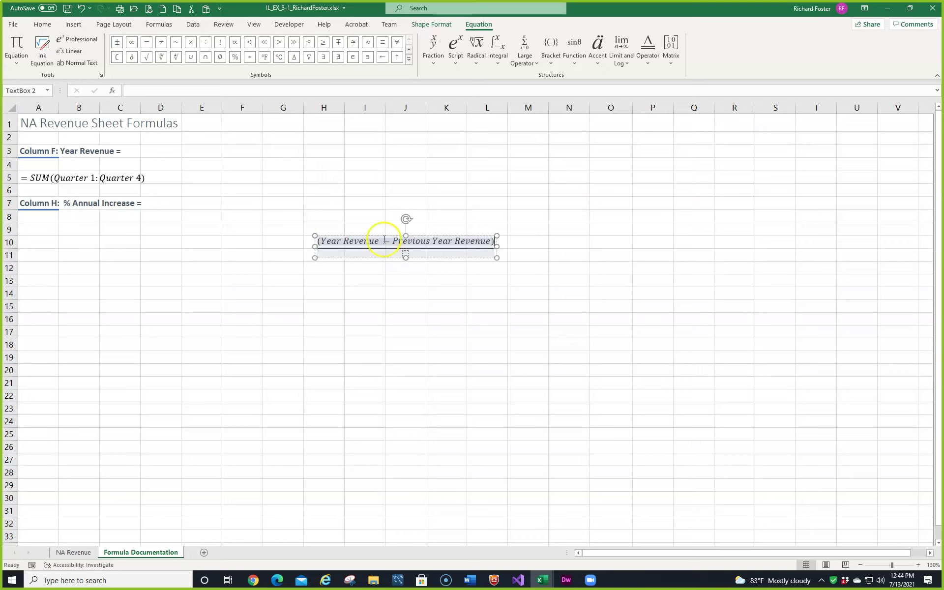
{"action": "left_click", "coordinate": [406, 254]}
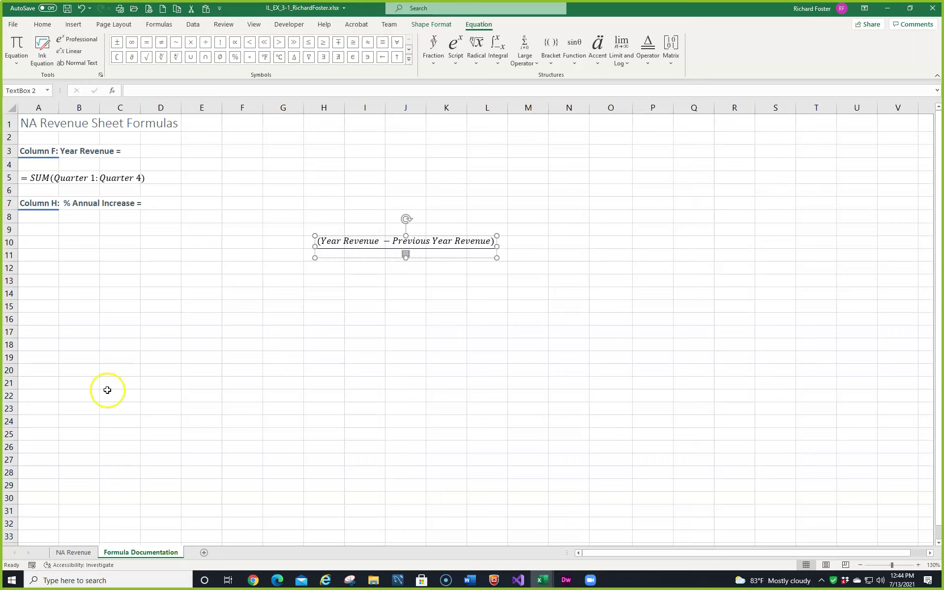
{"action": "type", "text": "P"}
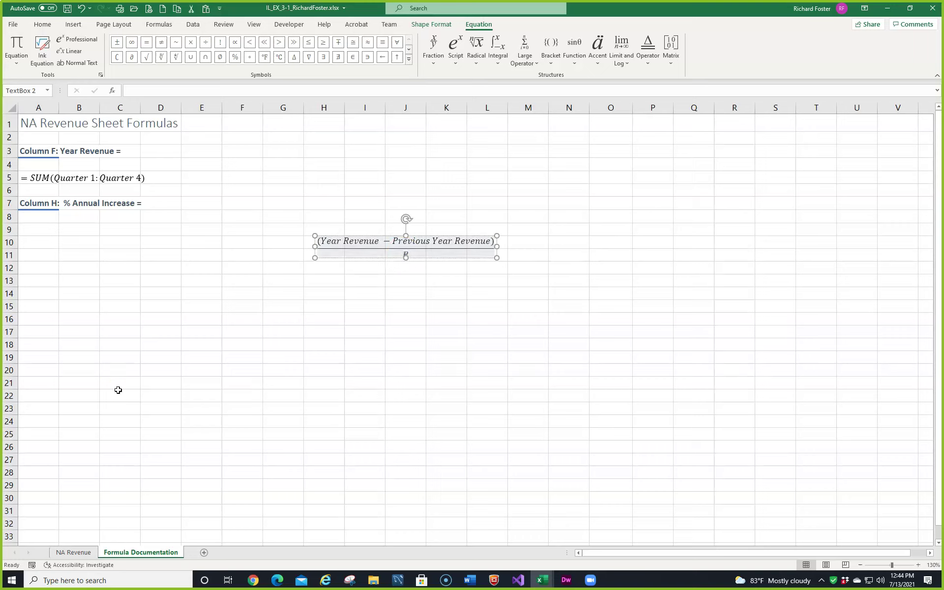
{"action": "type", "text": "revious Year Revenue"}
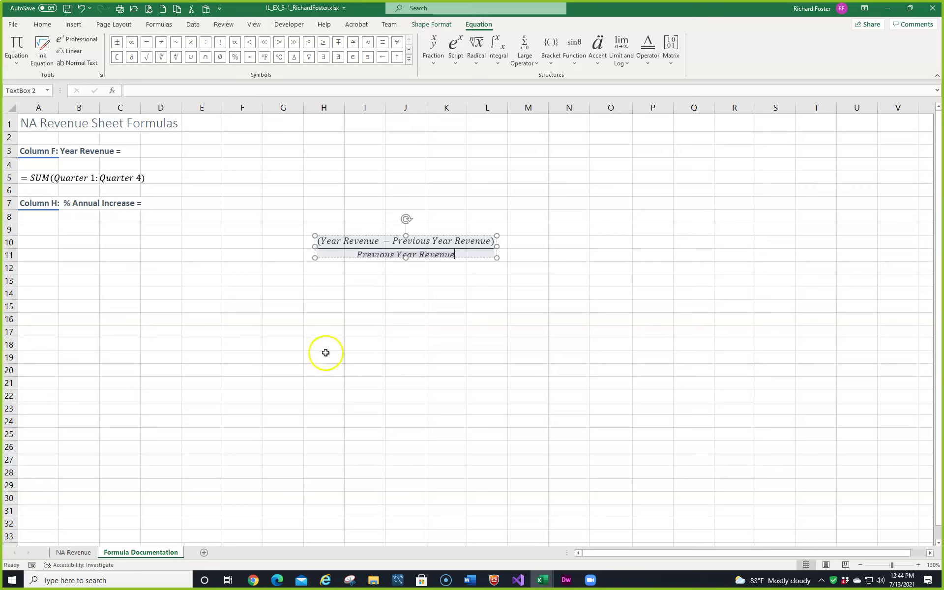
Step: Drag the finished fraction to the left edge beneath the Column H: % Annual Increase label, then select A1
{"action": "left_click", "coordinate": [352, 333]}
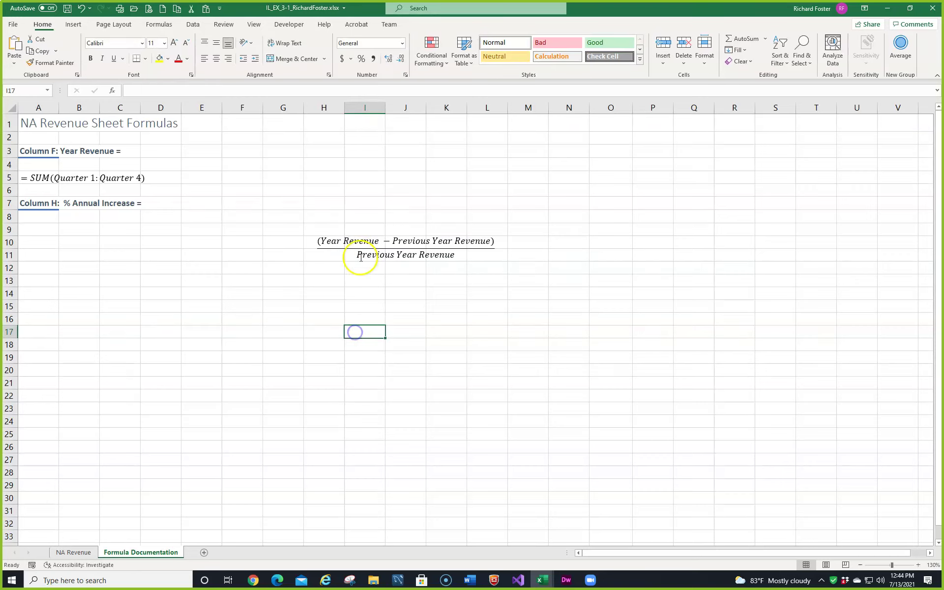
{"action": "left_click", "coordinate": [359, 239]}
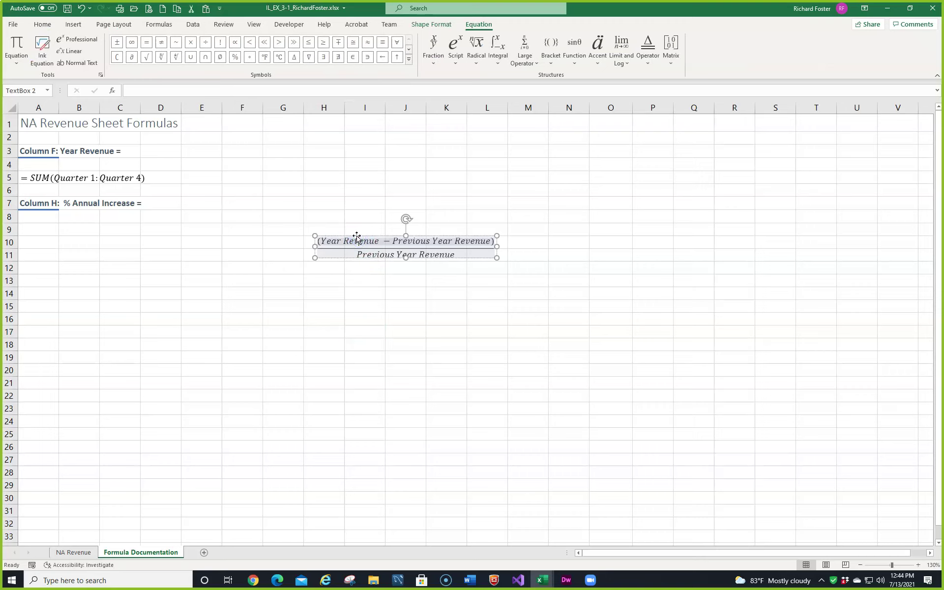
{"action": "left_click_drag", "start_coordinate": [343, 240], "coordinate": [58, 224]}
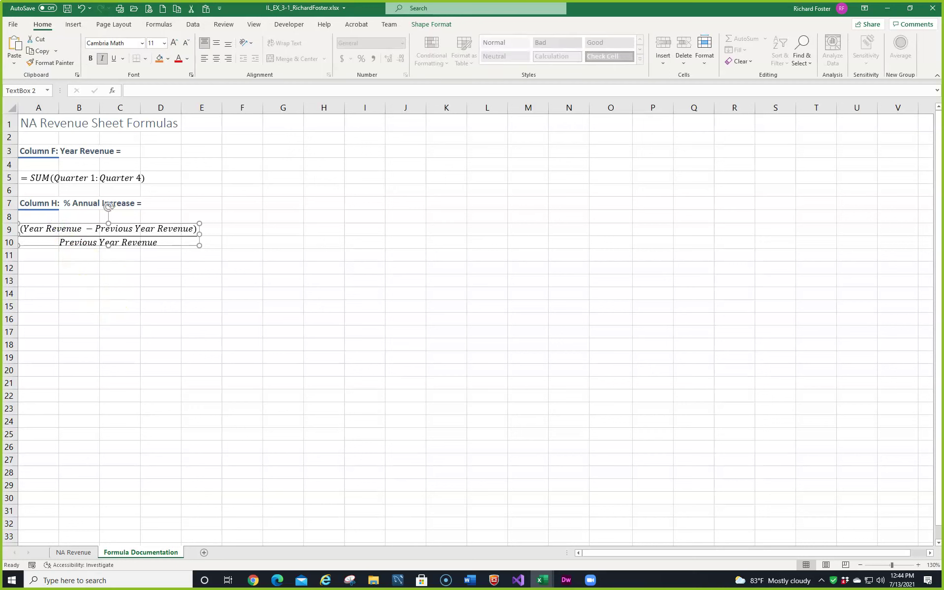
{"action": "left_click", "coordinate": [29, 123]}
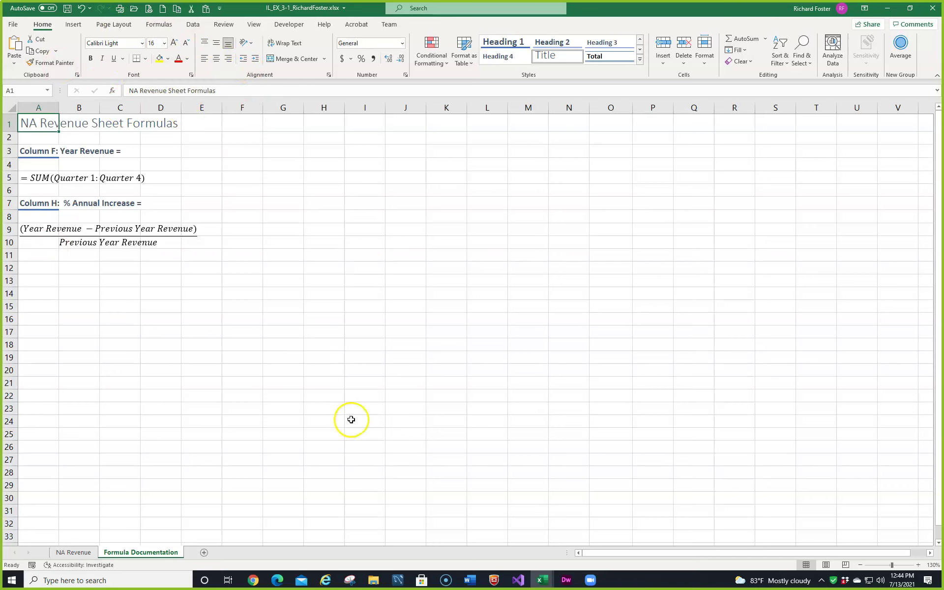
Step: Save the workbook as IL_EX_3_Revenue, replacing the existing file
{"action": "key", "text": "F12"}
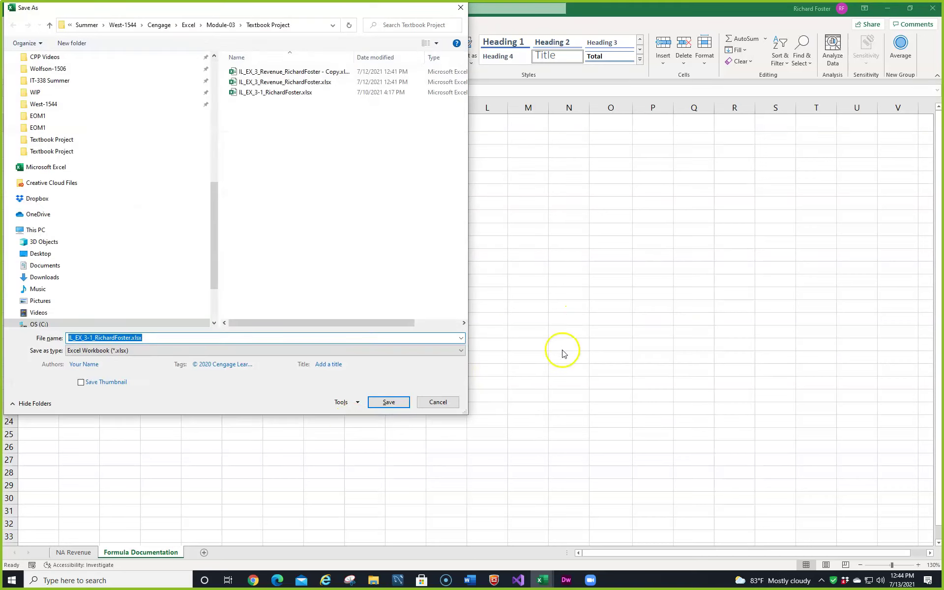
{"action": "left_click", "coordinate": [301, 81]}
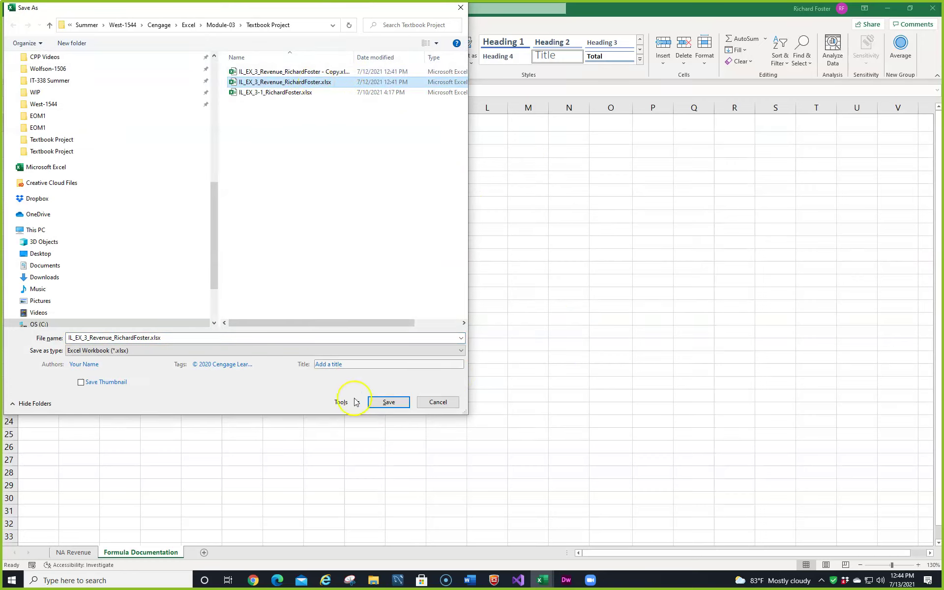
{"action": "left_click", "coordinate": [388, 402]}
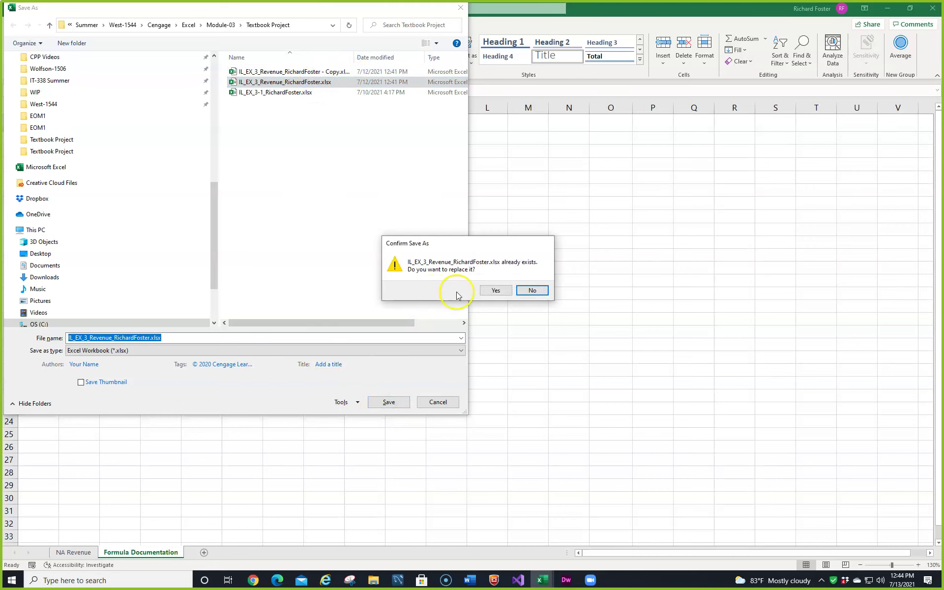
{"action": "left_click", "coordinate": [495, 290]}
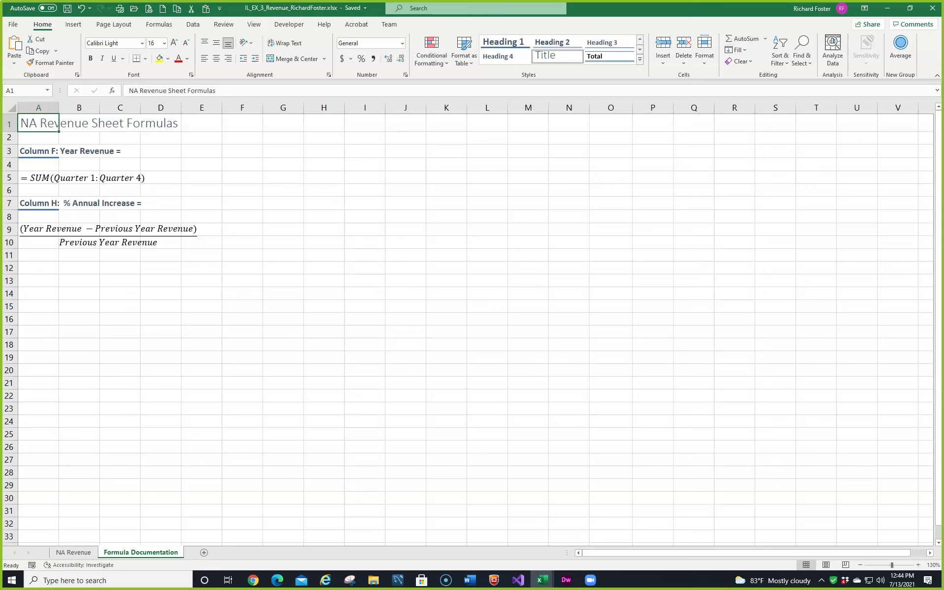
Step: Return to the NA Revenue sheet showing the 2/24/2021 date in A2
{"action": "left_click", "coordinate": [277, 580]}
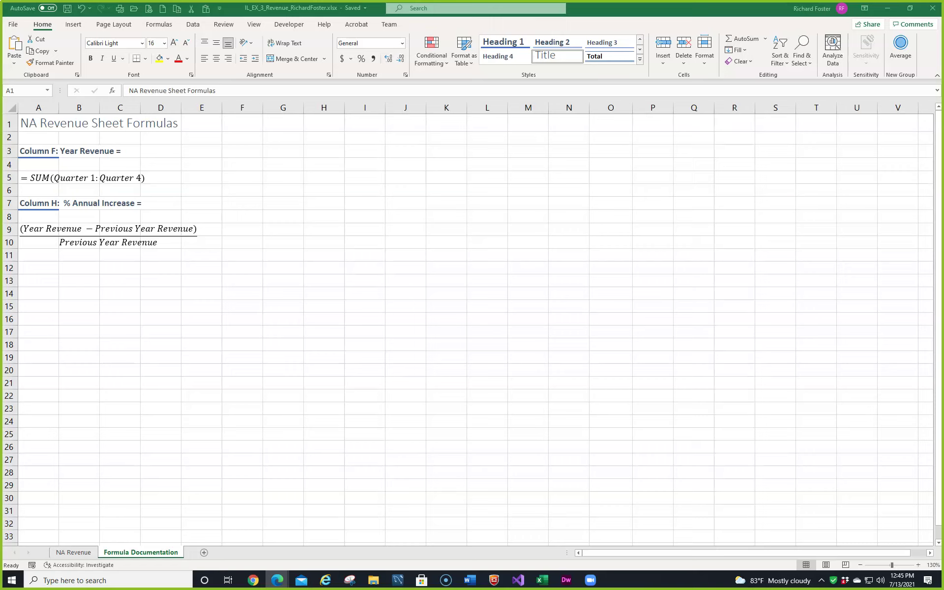
{"action": "left_click", "coordinate": [74, 553]}
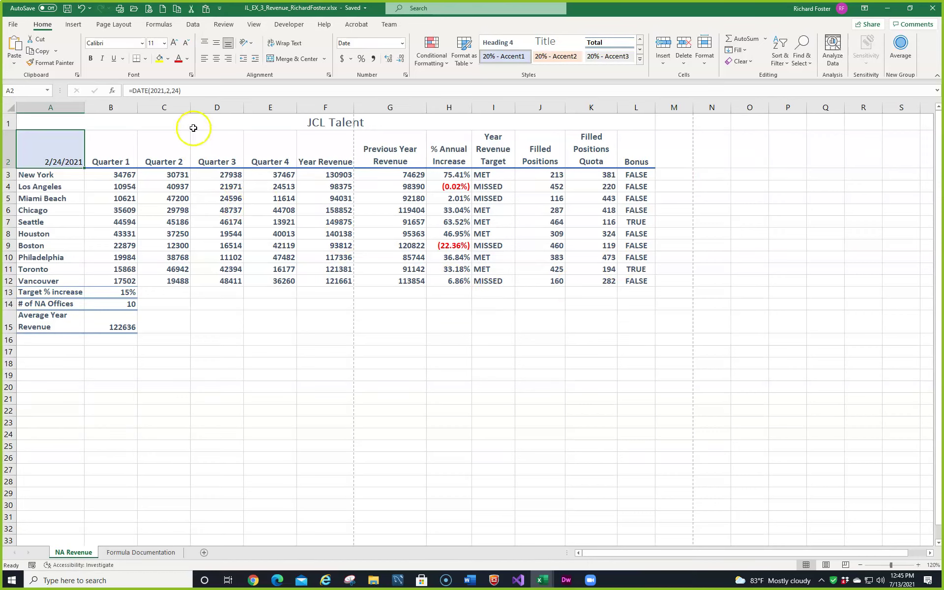
Step: Switch the workbook calculation option to Manual in Excel's Formulas options
{"action": "left_click", "coordinate": [14, 24]}
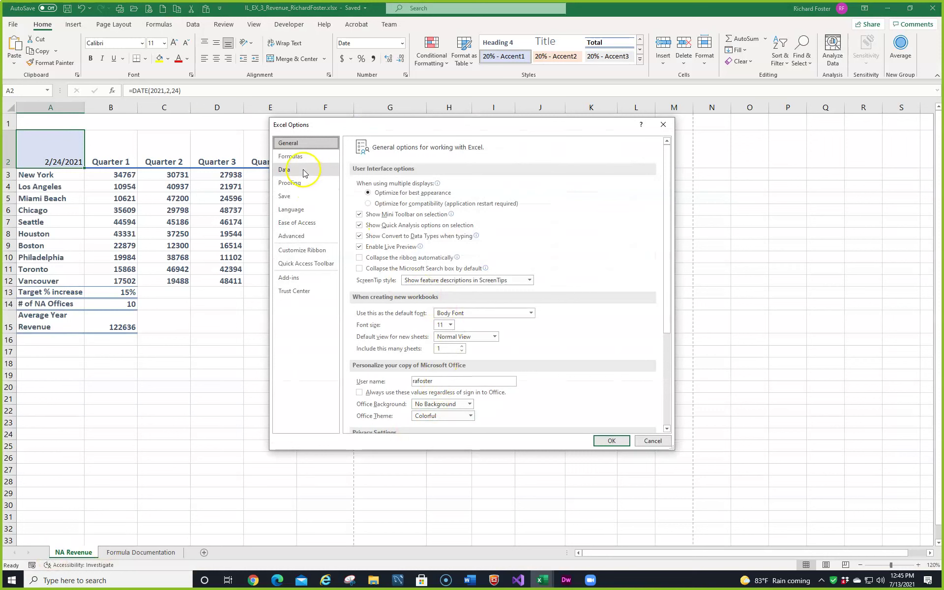
{"action": "left_click", "coordinate": [294, 156]}
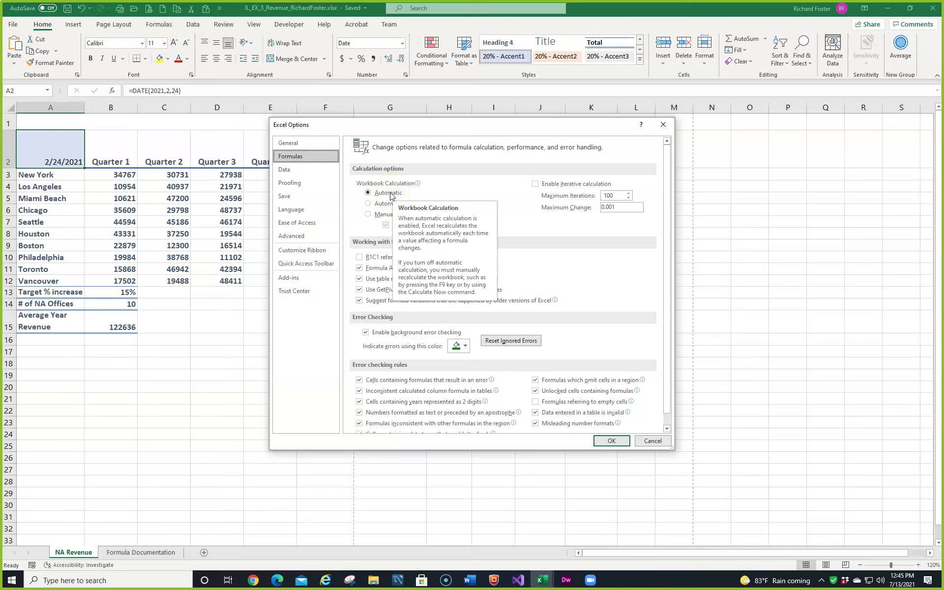
{"action": "left_click", "coordinate": [368, 215]}
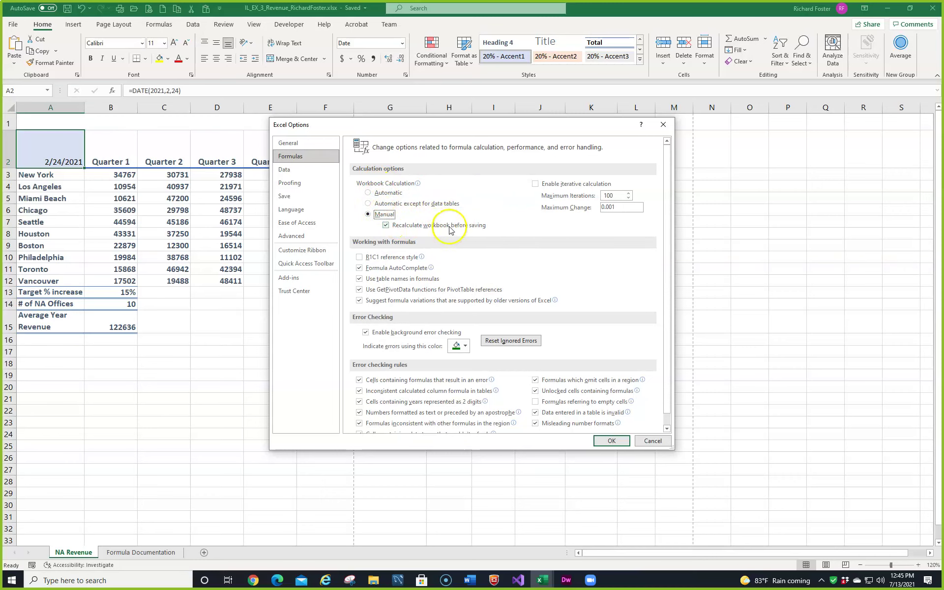
{"action": "left_click", "coordinate": [604, 440]}
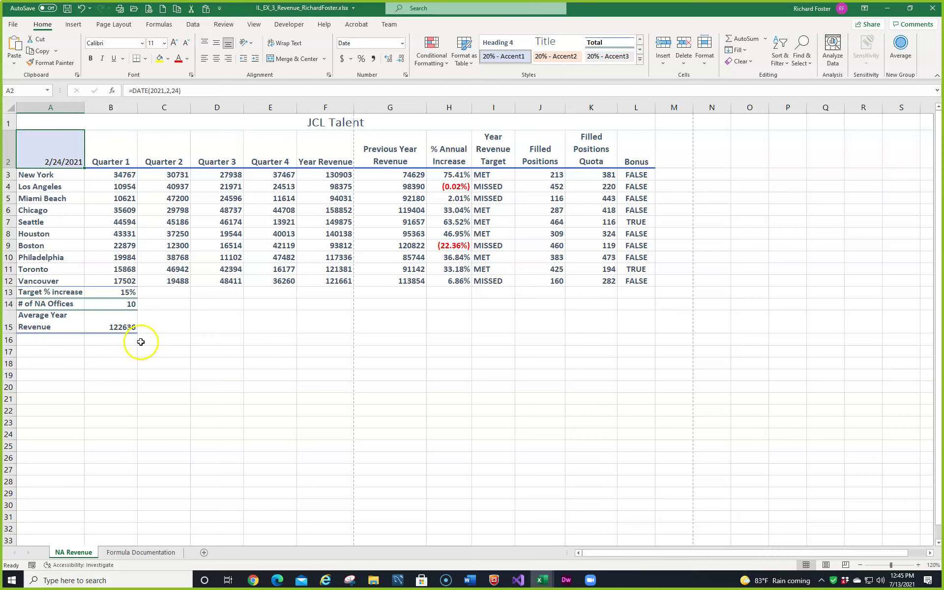
Step: Enter 34305 as New York's Quarter 1 revenue in cell B3
{"action": "left_click", "coordinate": [118, 176]}
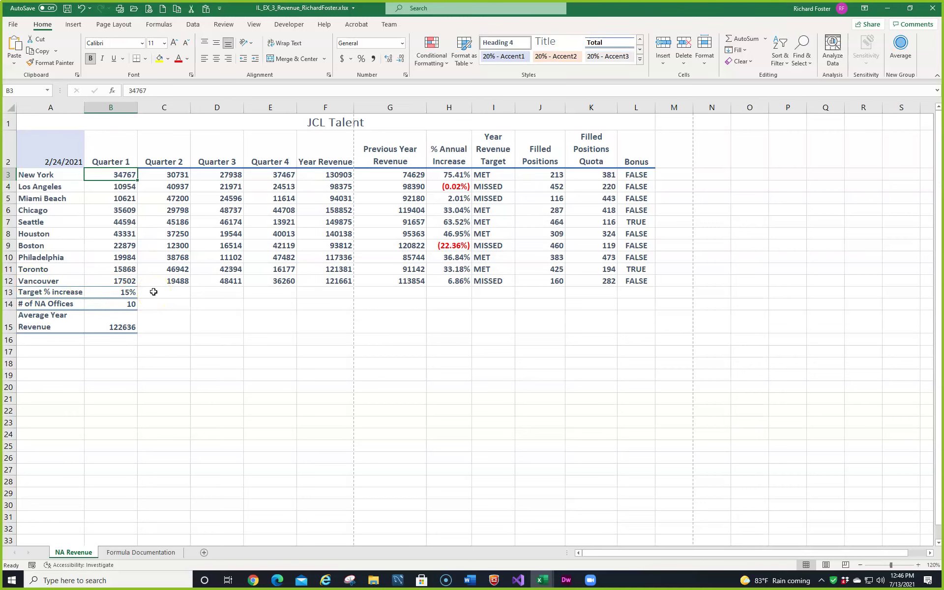
{"action": "type", "text": "34305"}
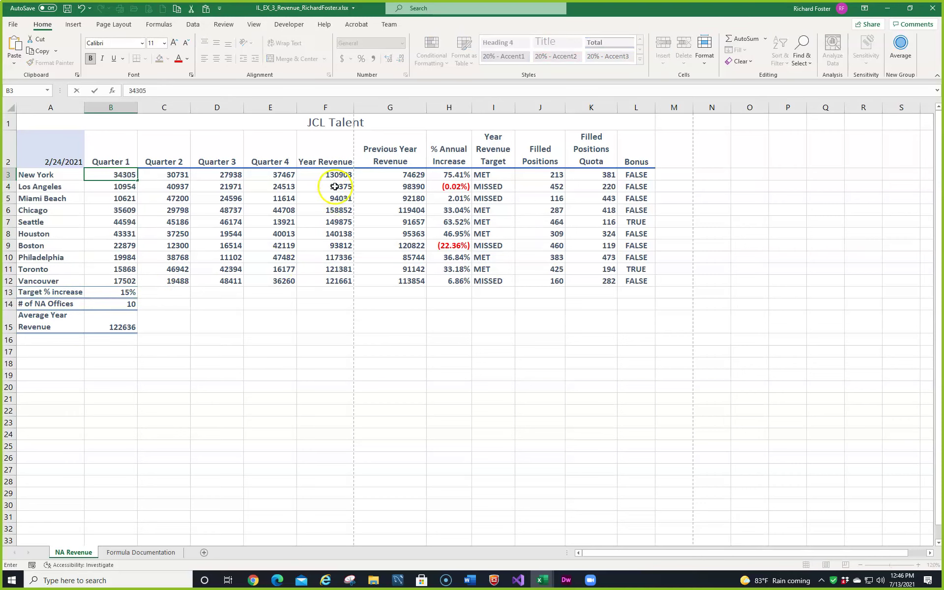
{"action": "key", "text": "Return"}
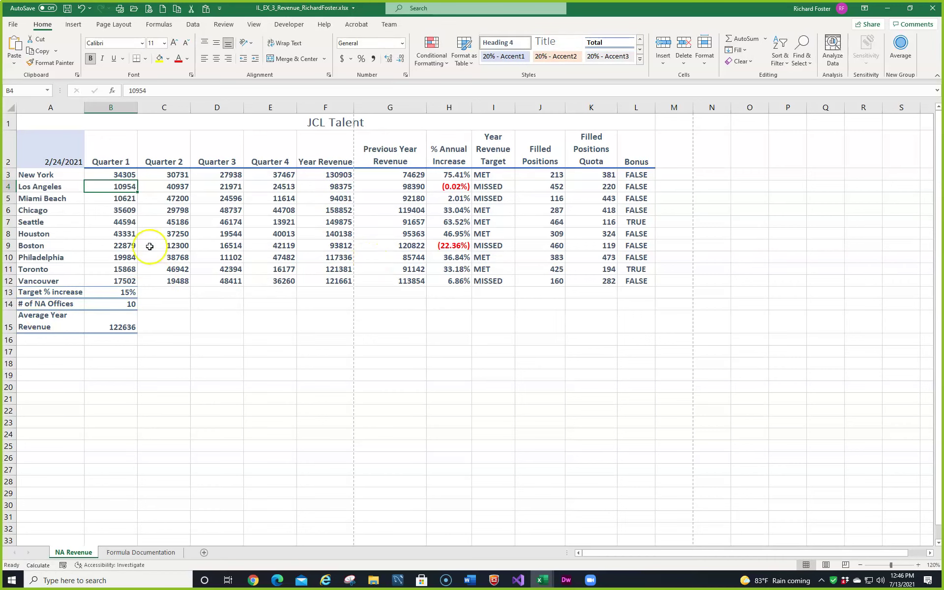
Step: Recalculate now so Year Revenue shows 130441, then set calculation back to Automatic
{"action": "left_click", "coordinate": [149, 27]}
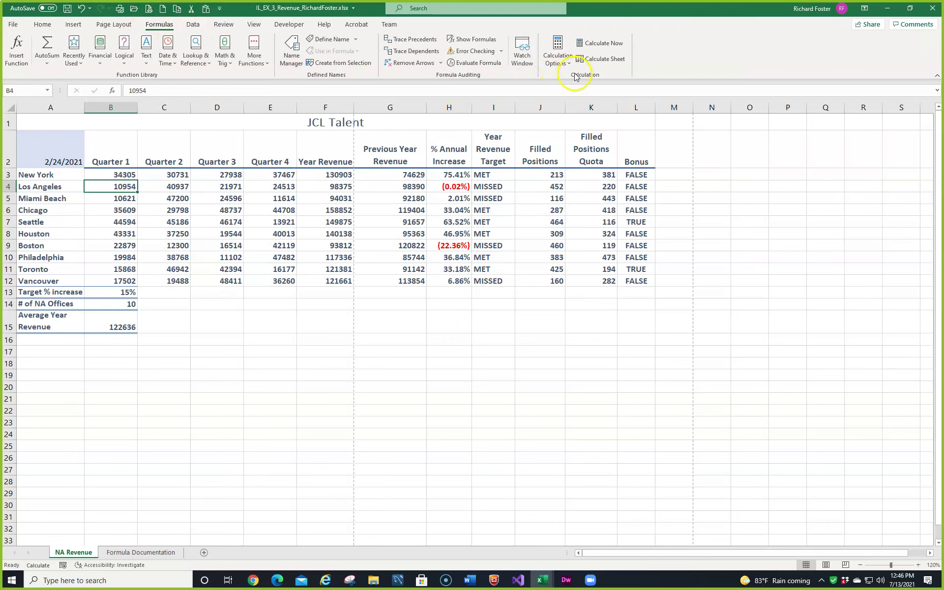
{"action": "left_click", "coordinate": [596, 45]}
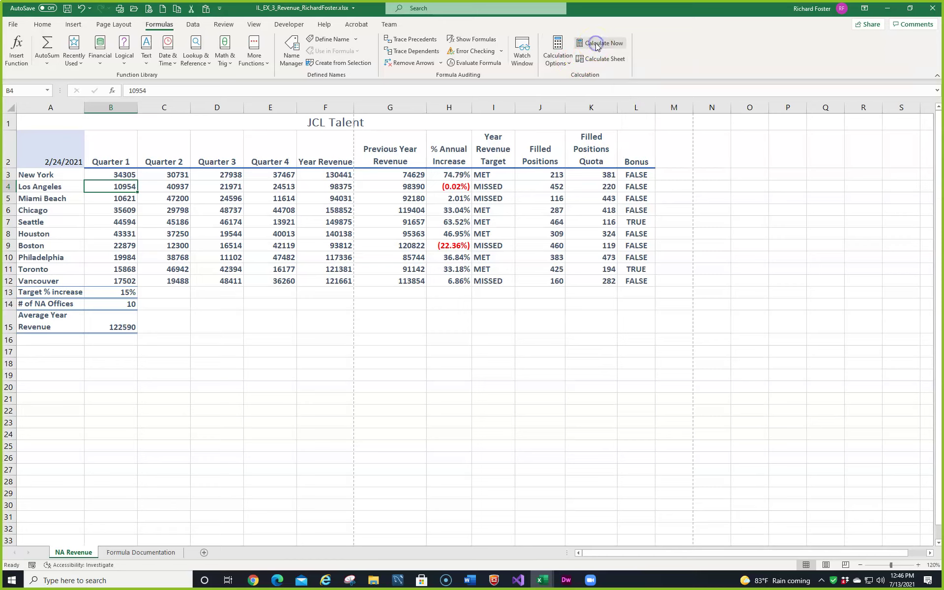
{"action": "left_click", "coordinate": [569, 66]}
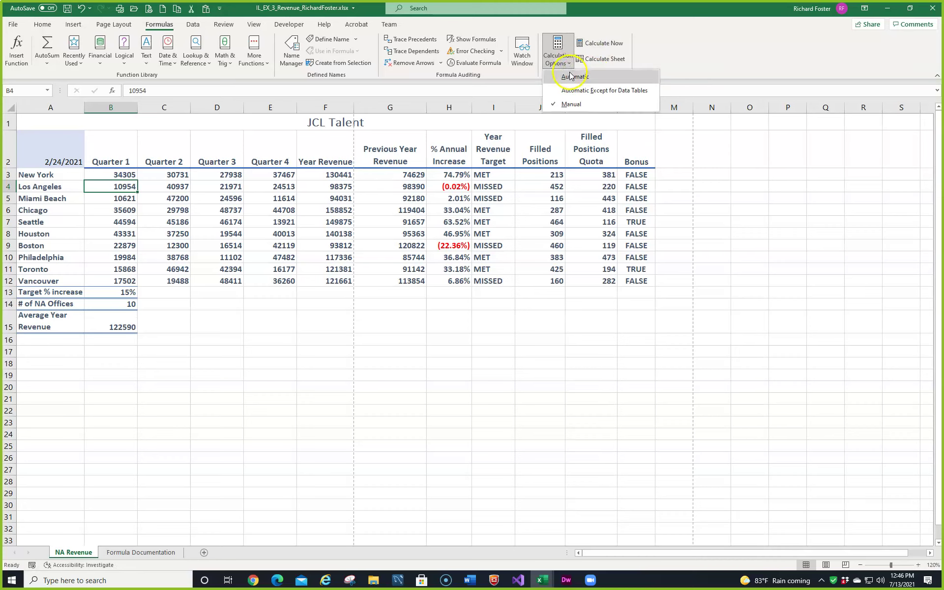
{"action": "left_click", "coordinate": [570, 77]}
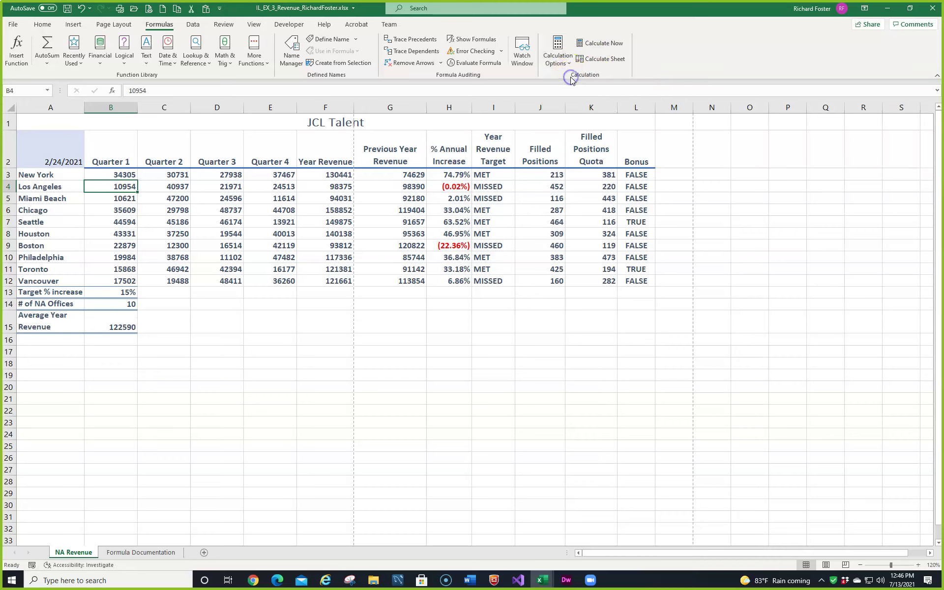
Step: Apply Accounting number format to B3:F12 and reduce it to zero decimal places
{"action": "left_click", "coordinate": [120, 173]}
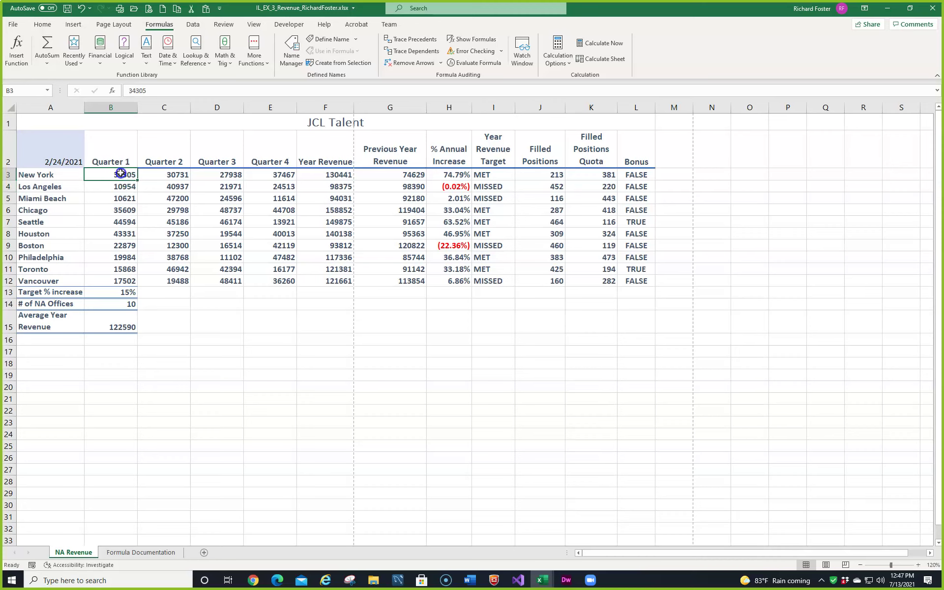
{"action": "left_click_drag", "start_coordinate": [120, 173], "coordinate": [316, 280]}
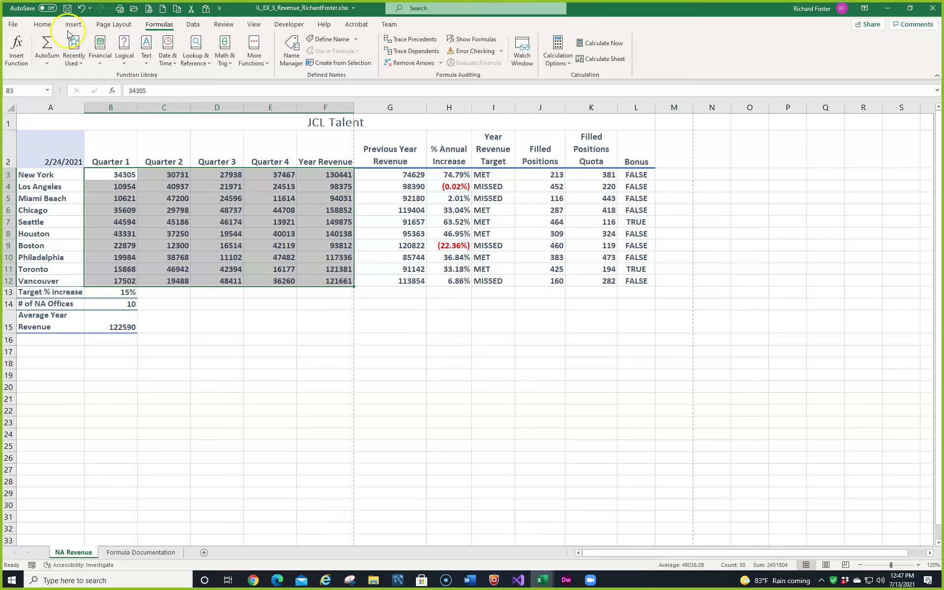
{"action": "left_click", "coordinate": [42, 24]}
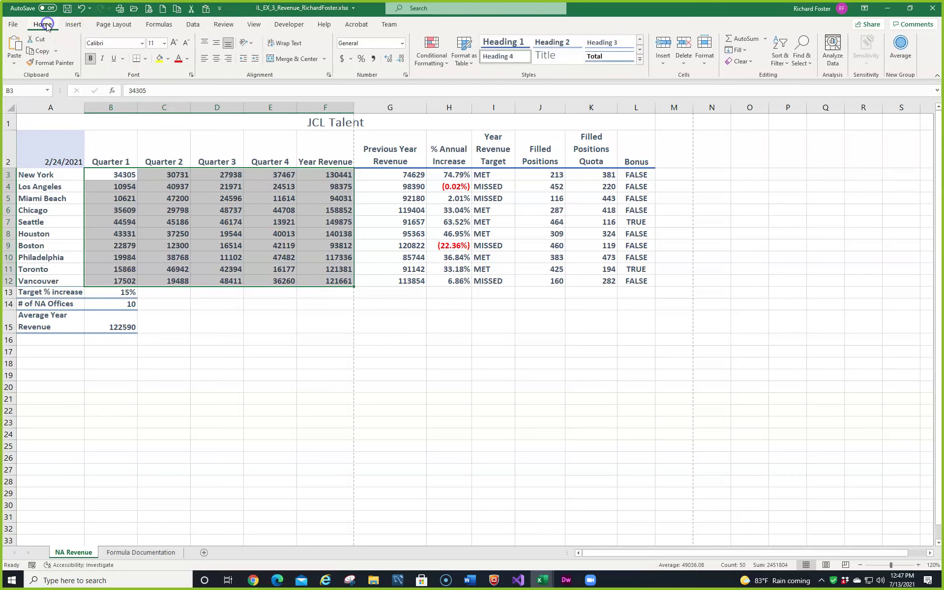
{"action": "left_click", "coordinate": [341, 60]}
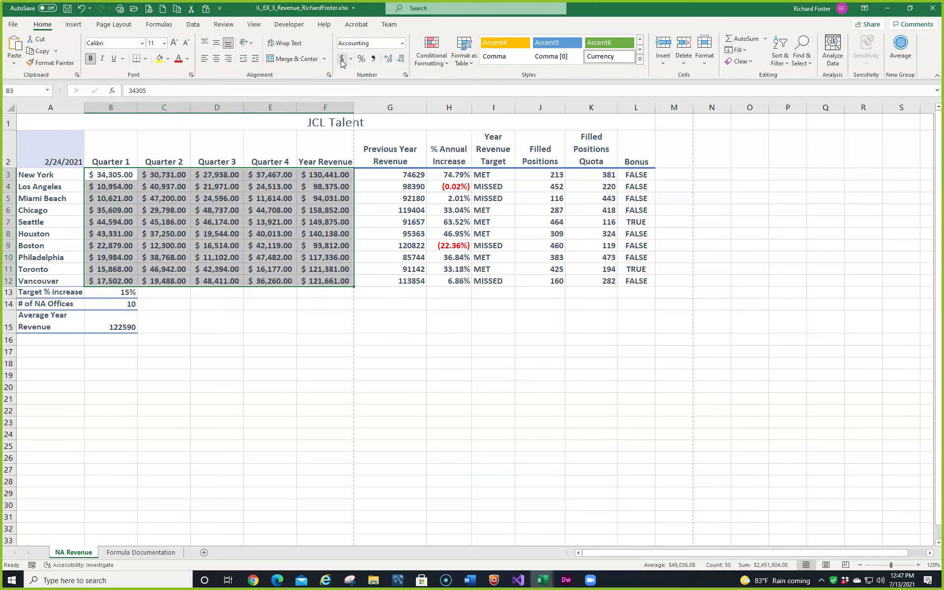
{"action": "left_click", "coordinate": [402, 60]}
{"action": "left_click", "coordinate": [401, 60]}
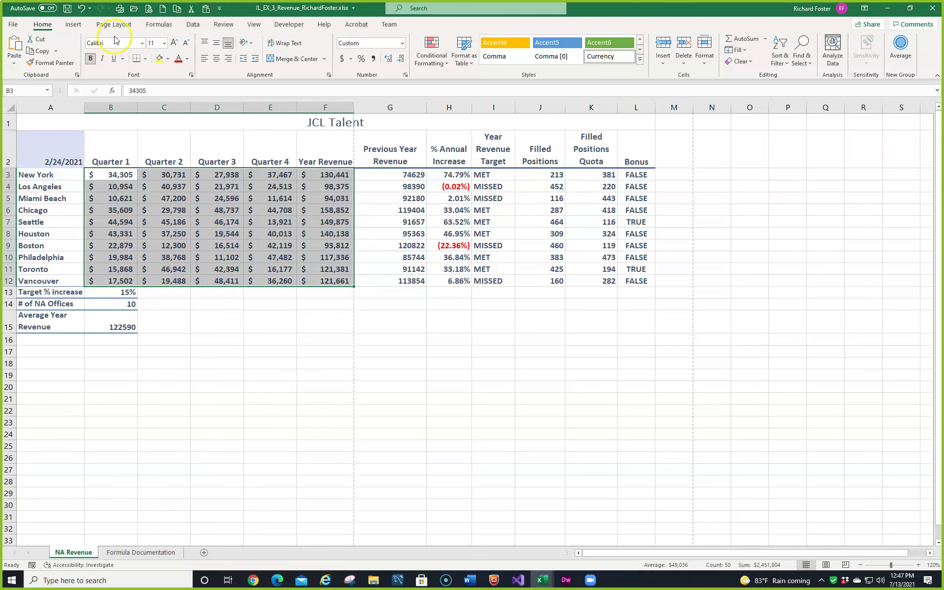
Step: Return the selection to cell A1 and save the workbook
{"action": "left_click", "coordinate": [37, 123]}
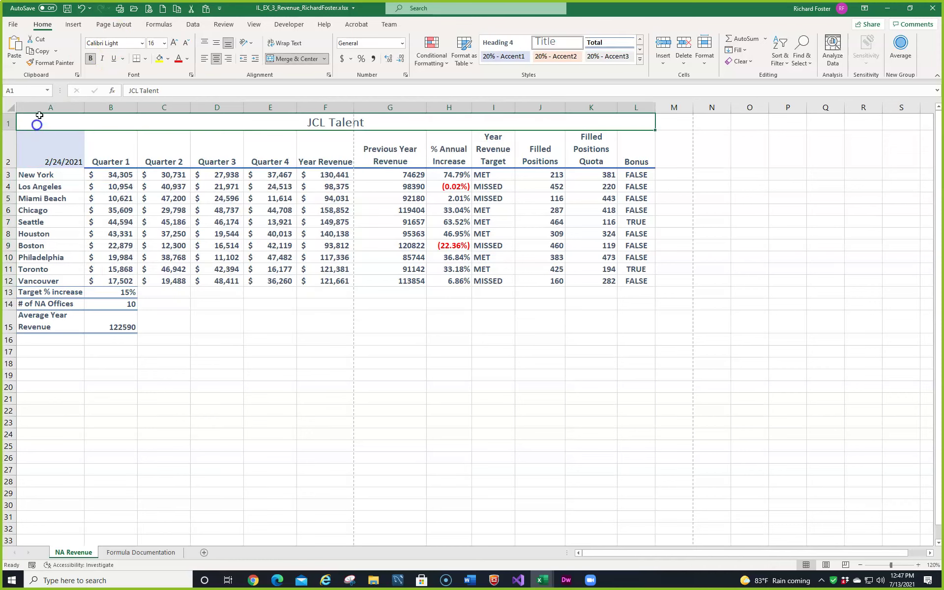
{"action": "left_click", "coordinate": [68, 8]}
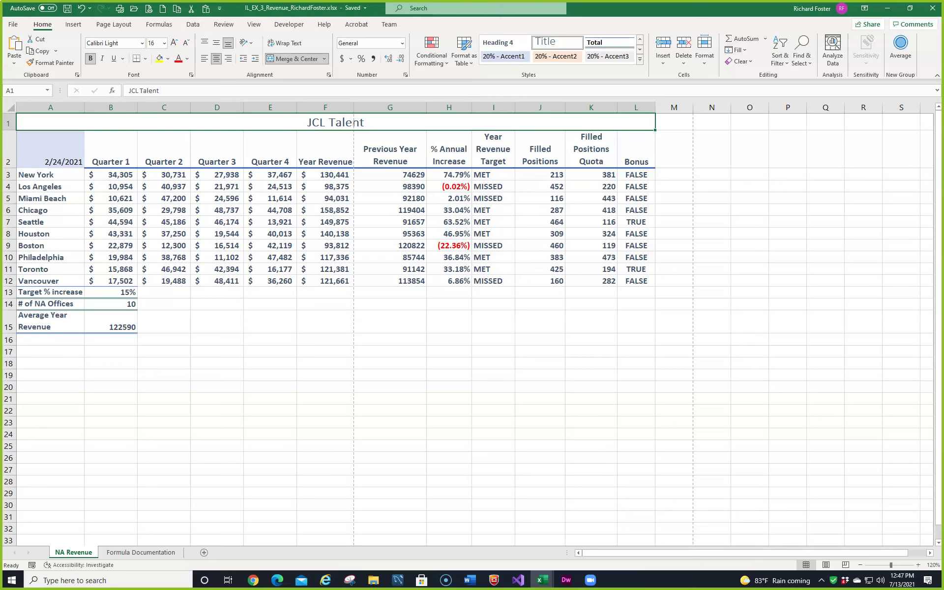
{"action": "key", "text": "alt+Tab"}
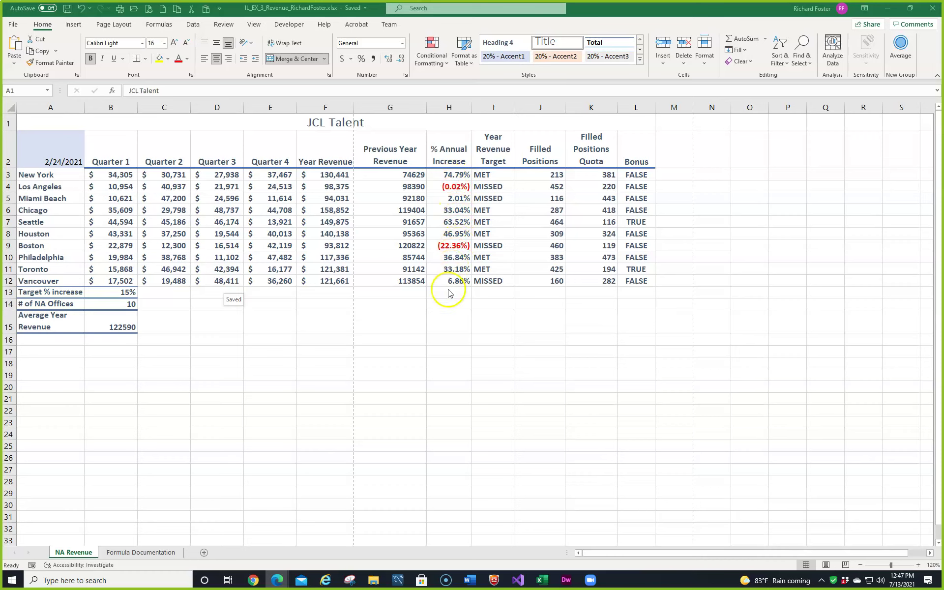
{"action": "left_click", "coordinate": [448, 174]}
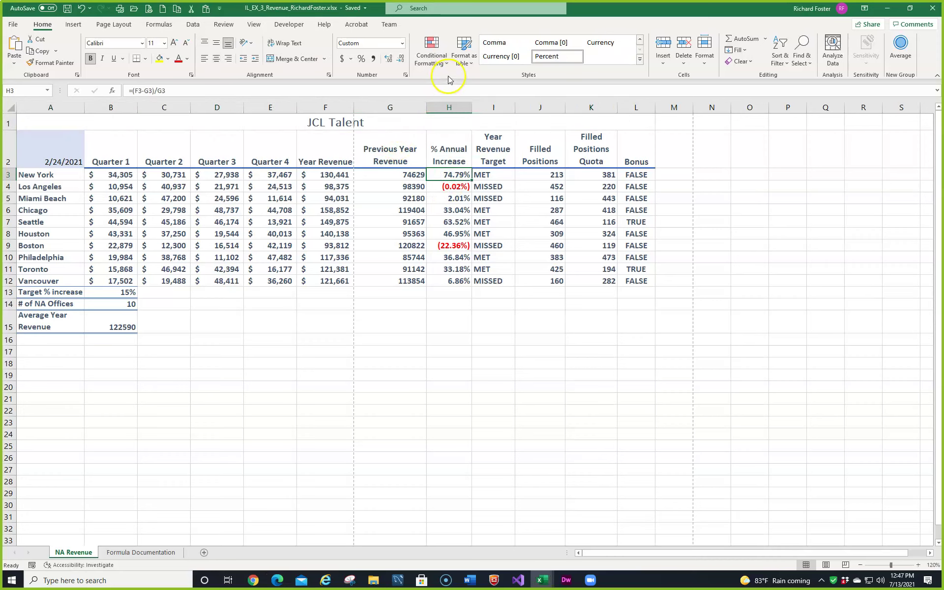
{"action": "left_click", "coordinate": [405, 76]}
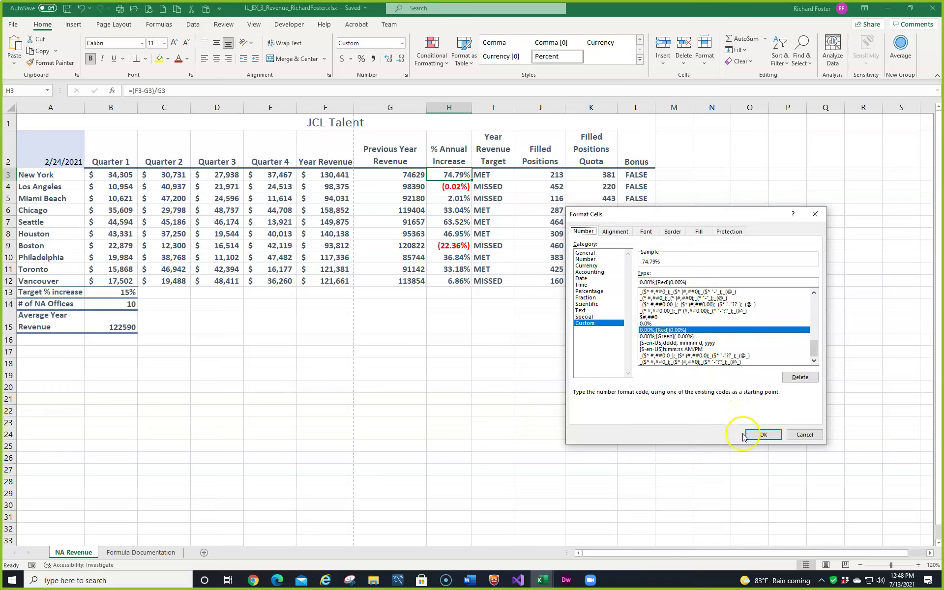
{"action": "left_click", "coordinate": [799, 436]}
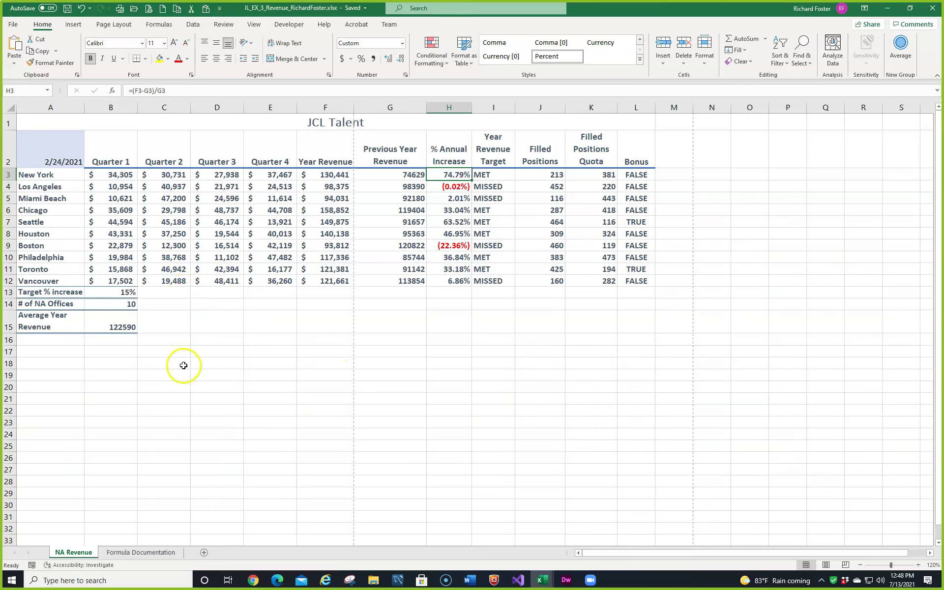